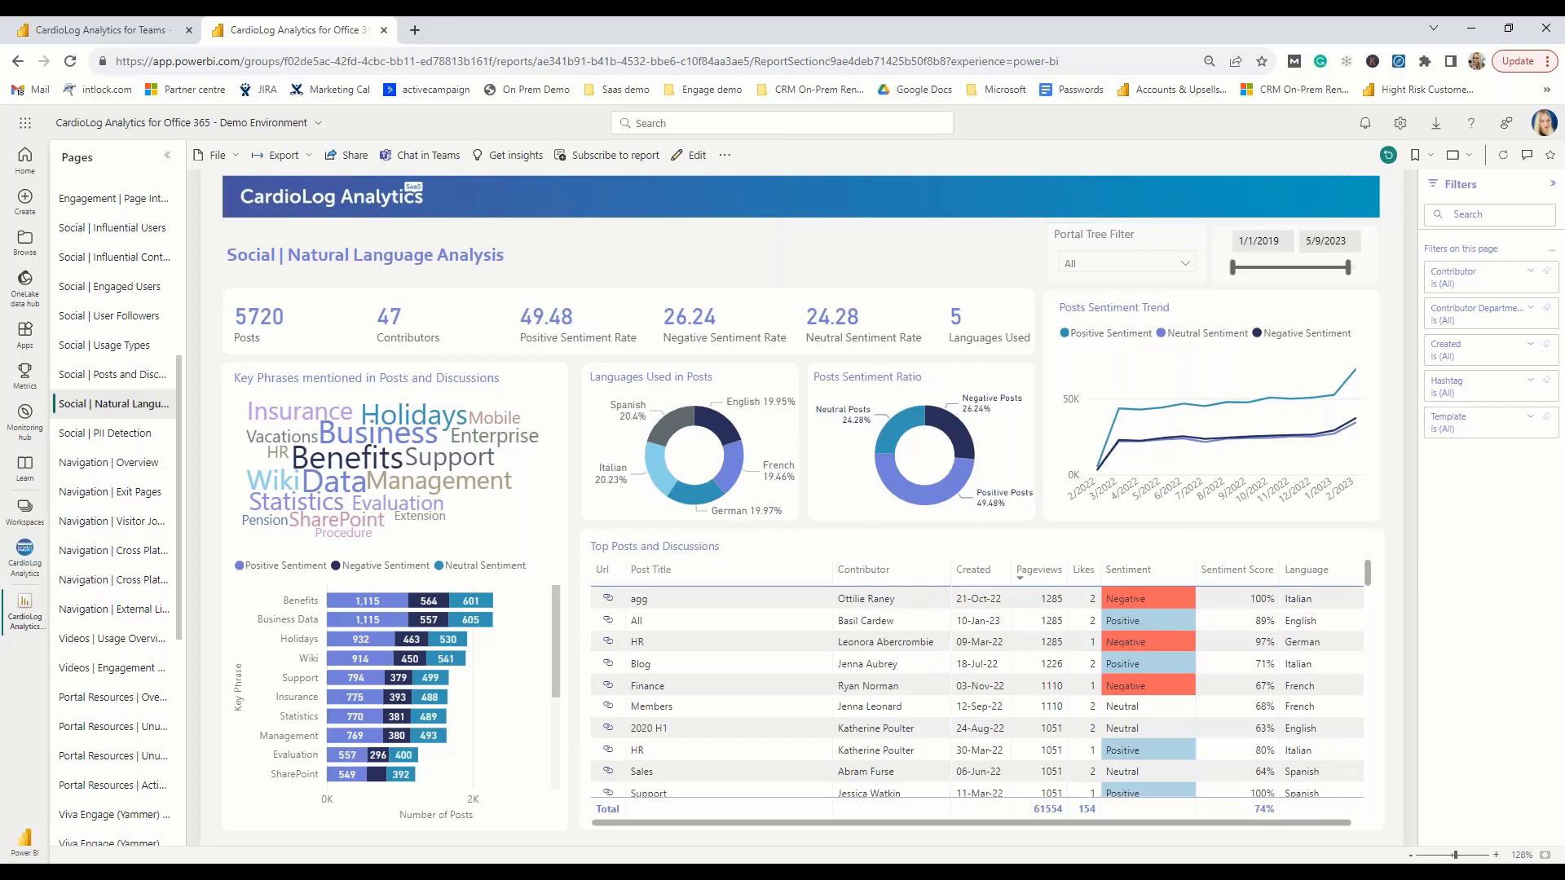
- Switch to CardioLog Engage and skip choosing a goal for the new campaign
key(alt+Tab)
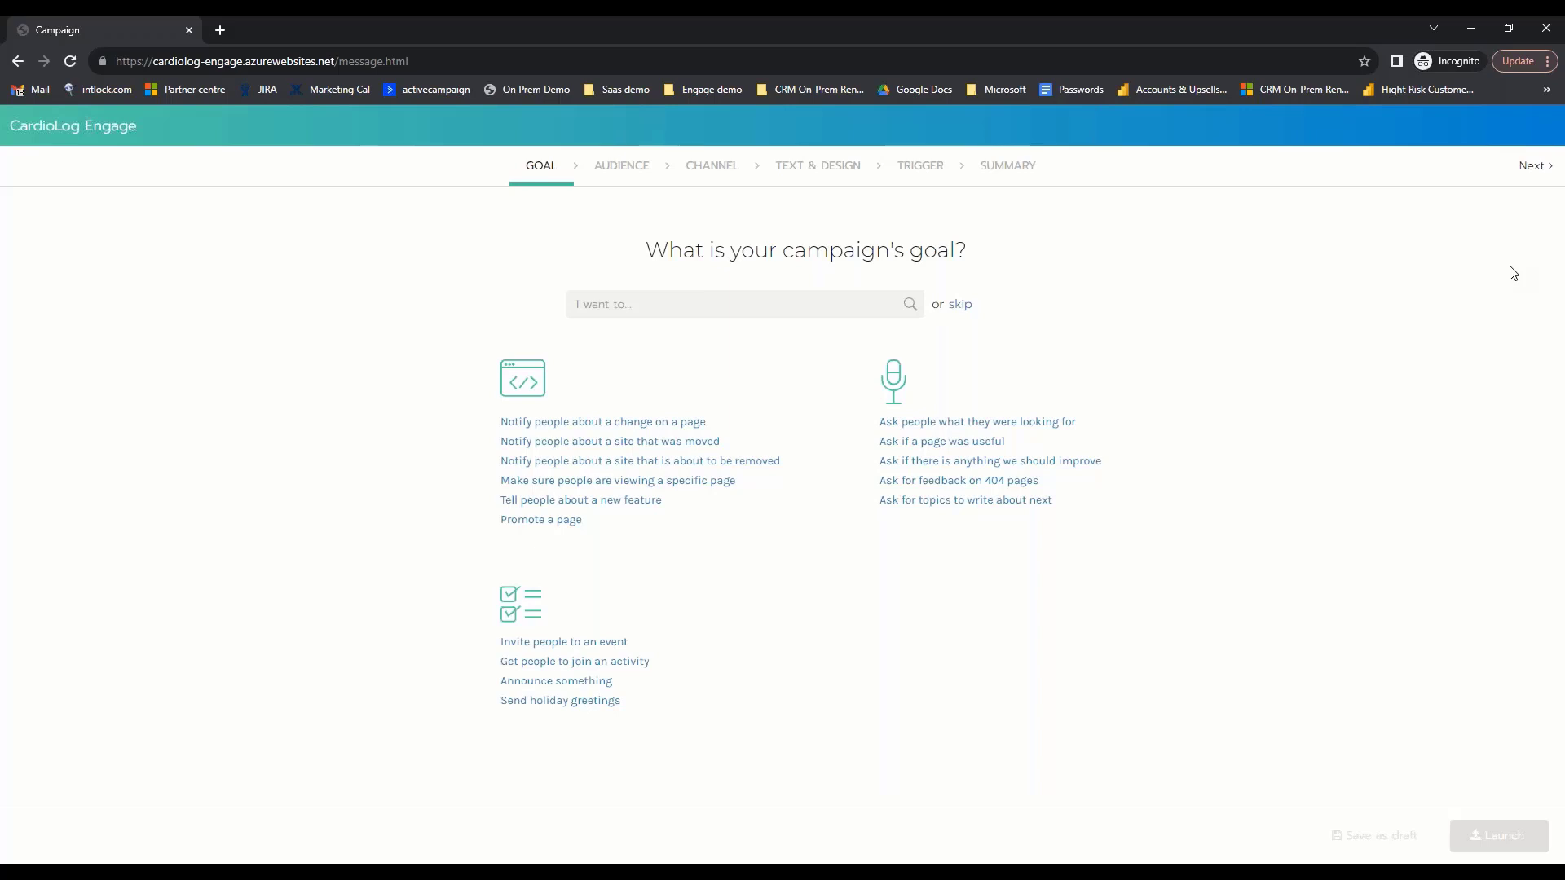
click(960, 304)
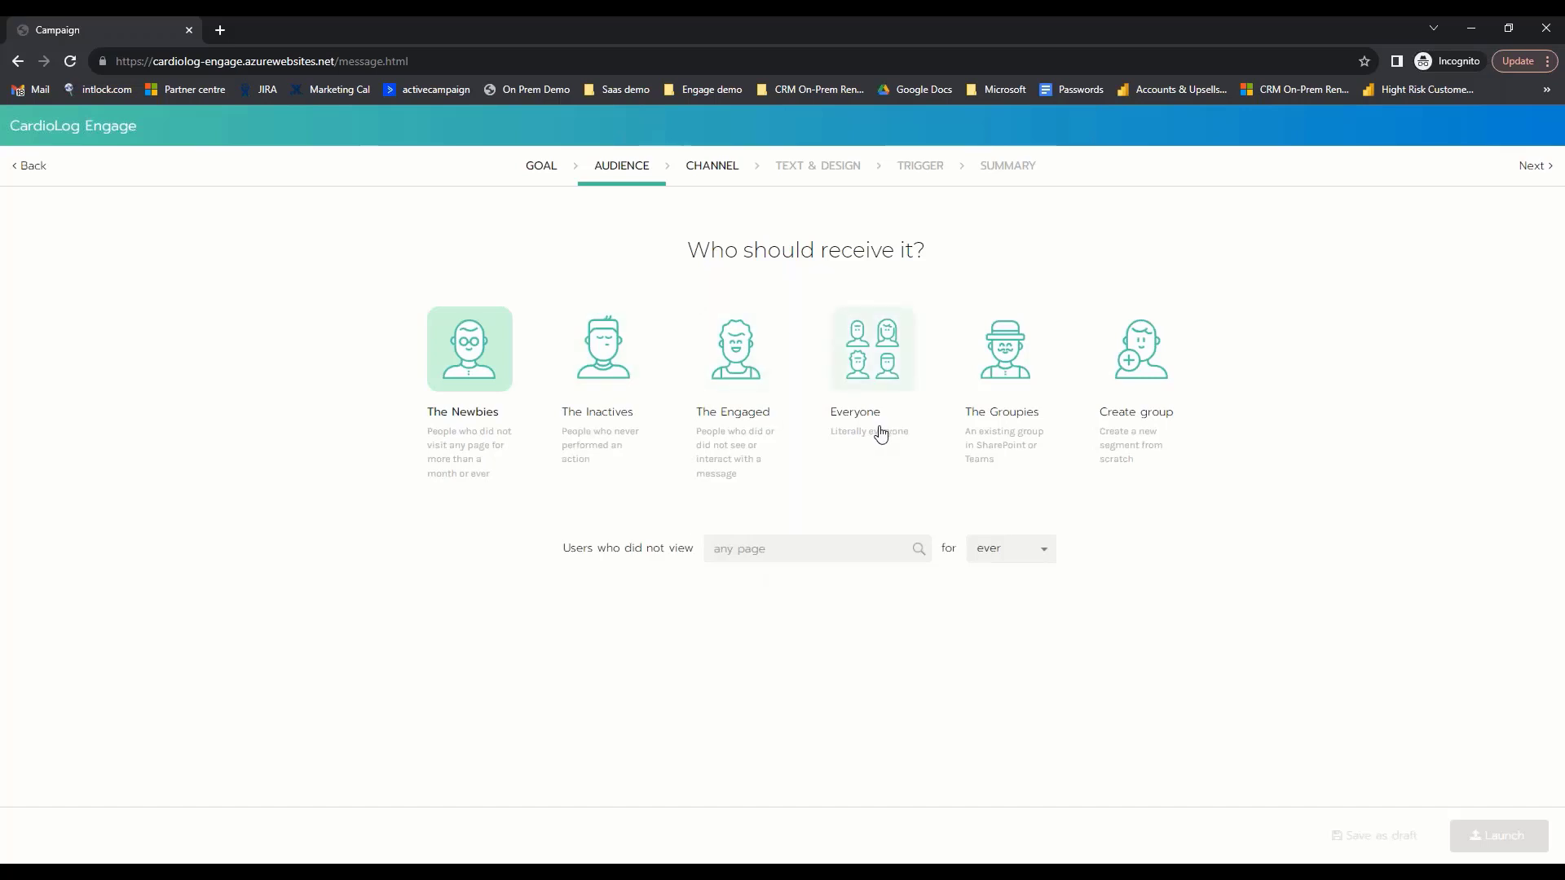
- Set the campaign audience to The Groupies, limited to users who belong to Teams, and dismiss the note
click(601, 428)
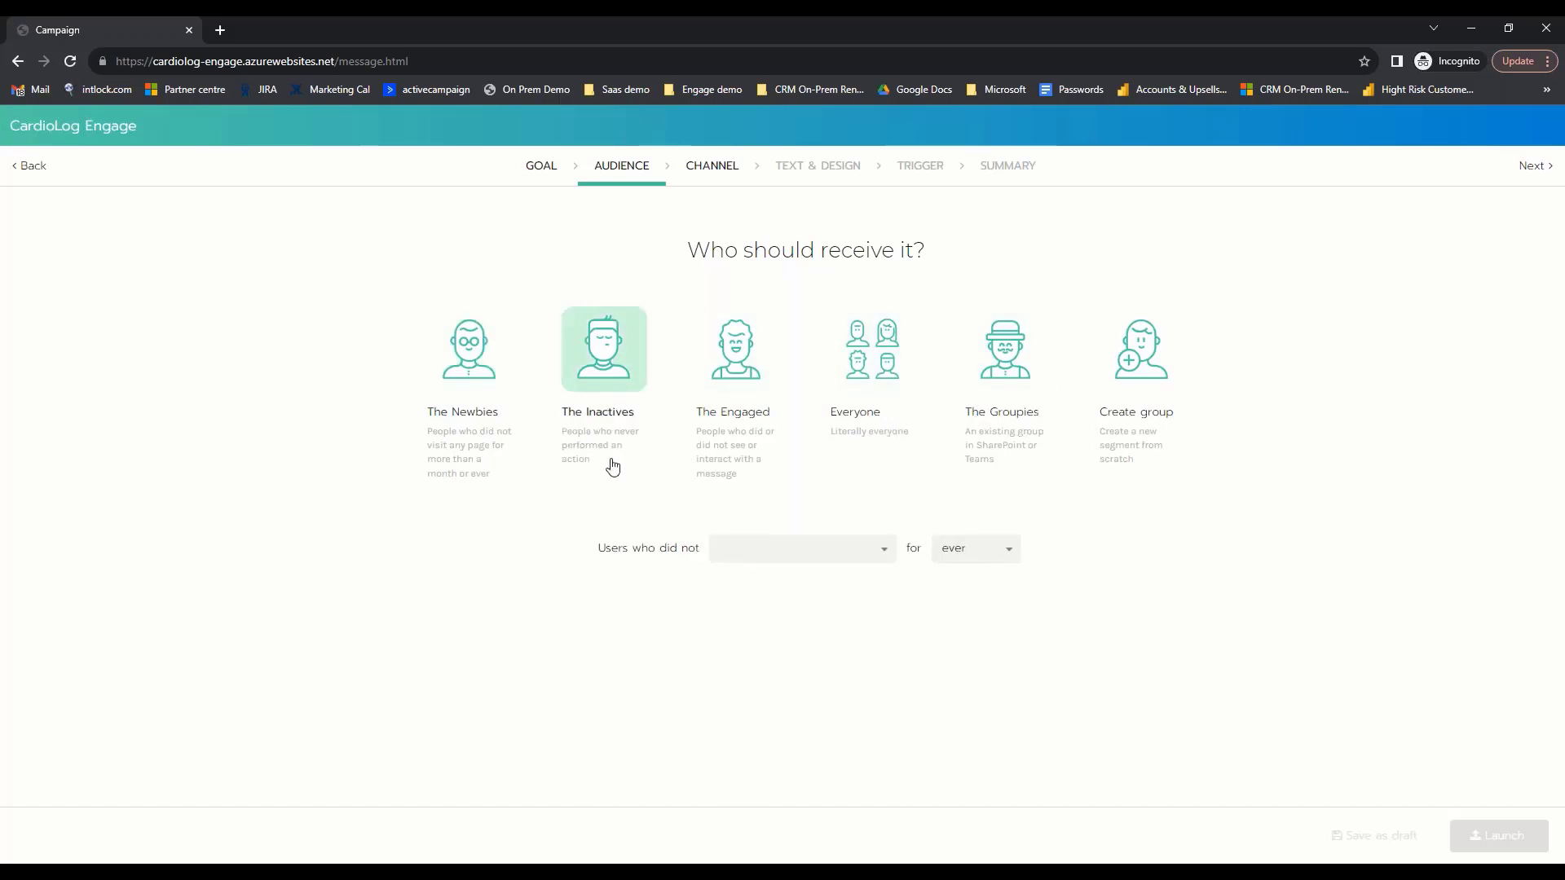
click(987, 432)
click(665, 550)
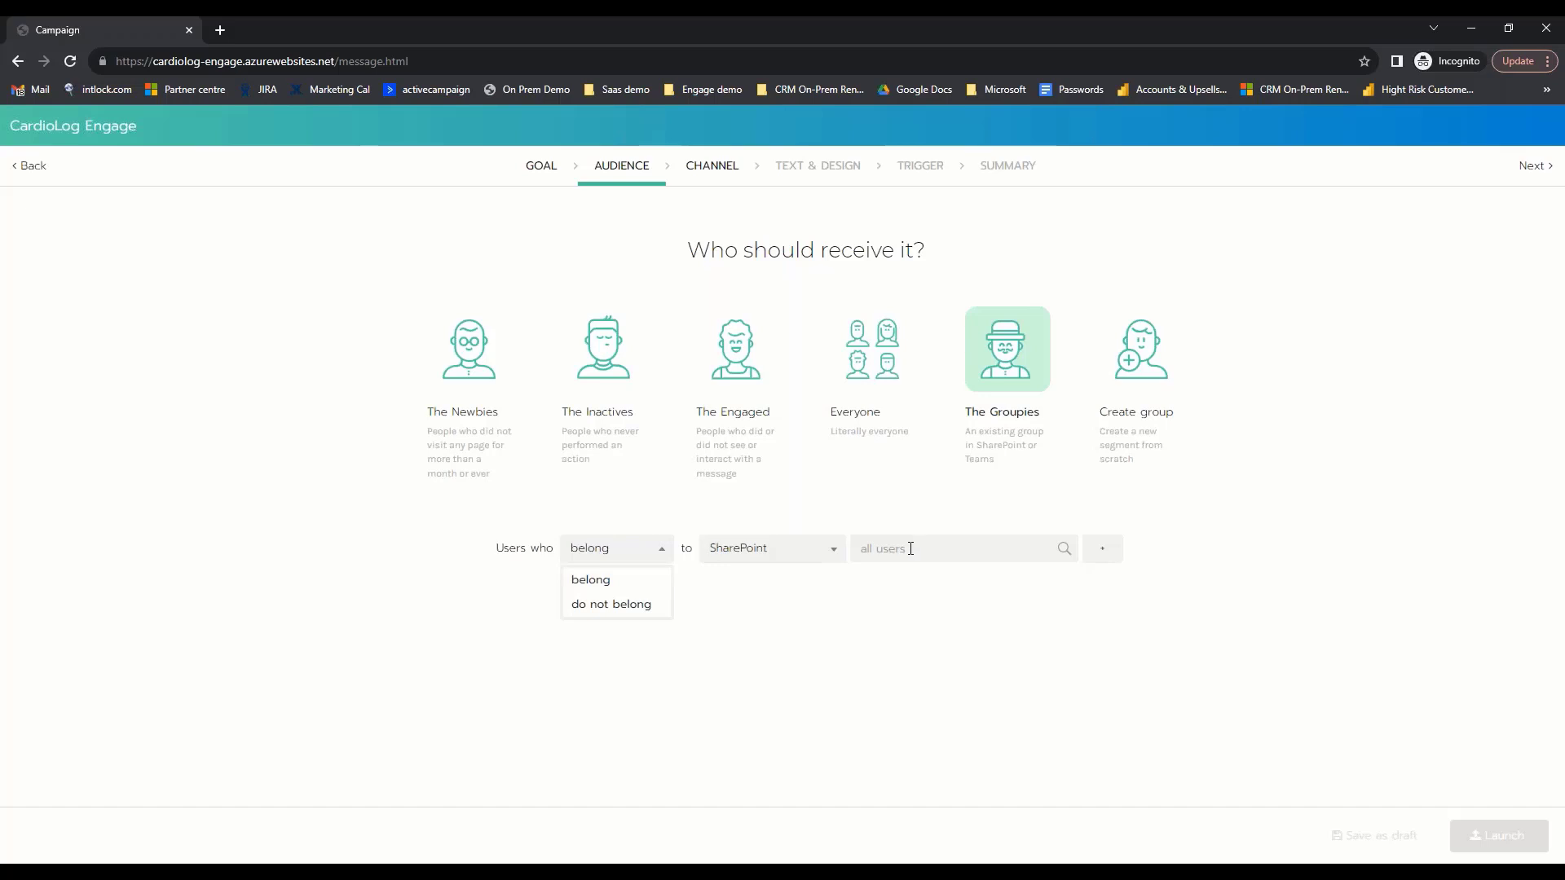
click(836, 551)
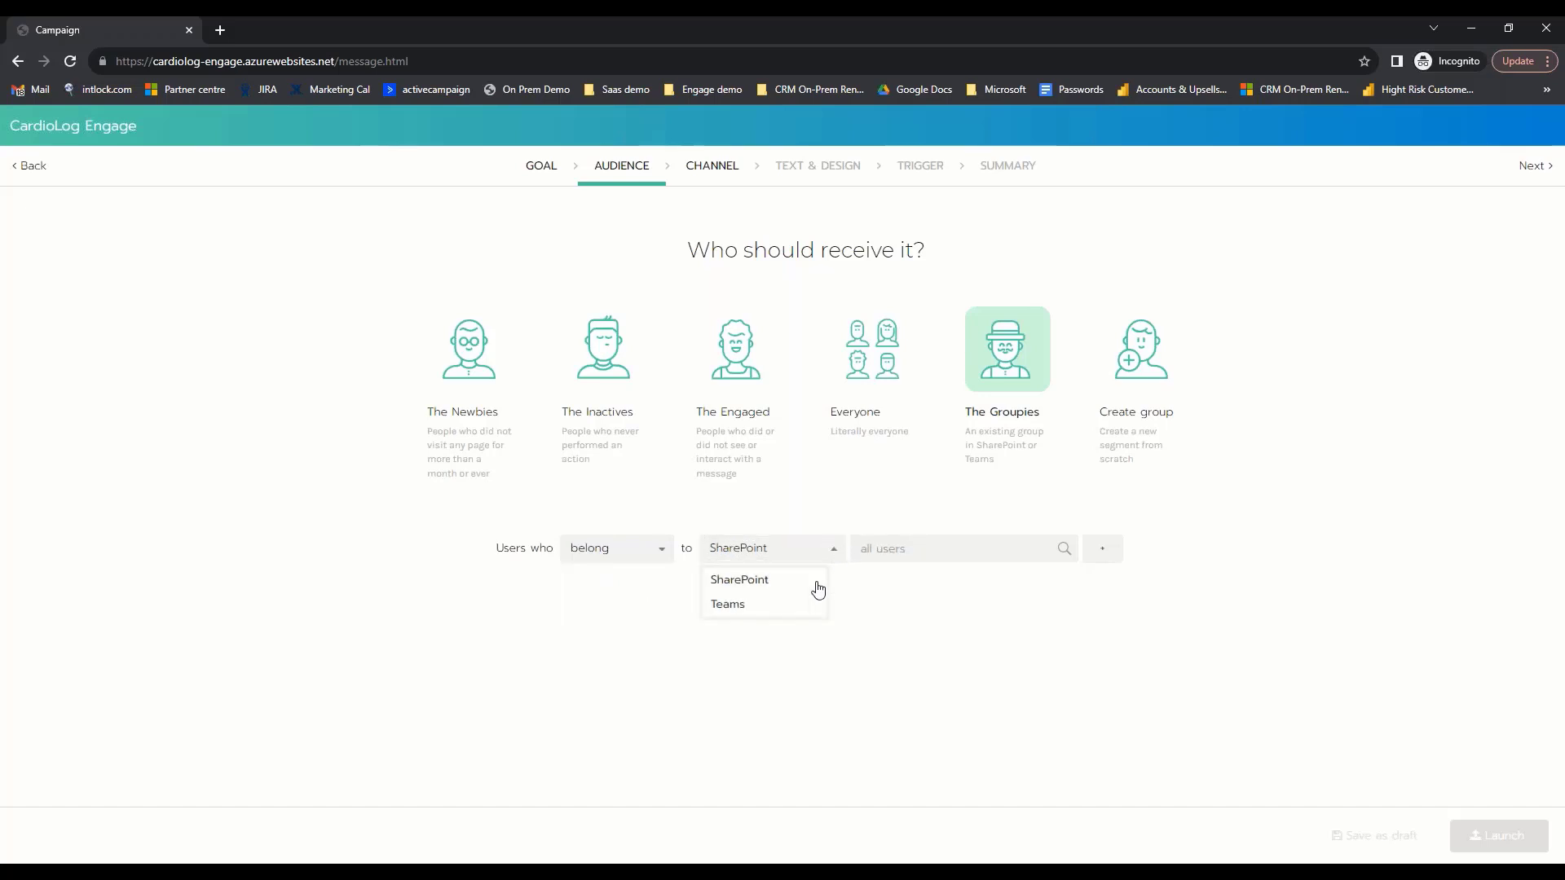
click(800, 605)
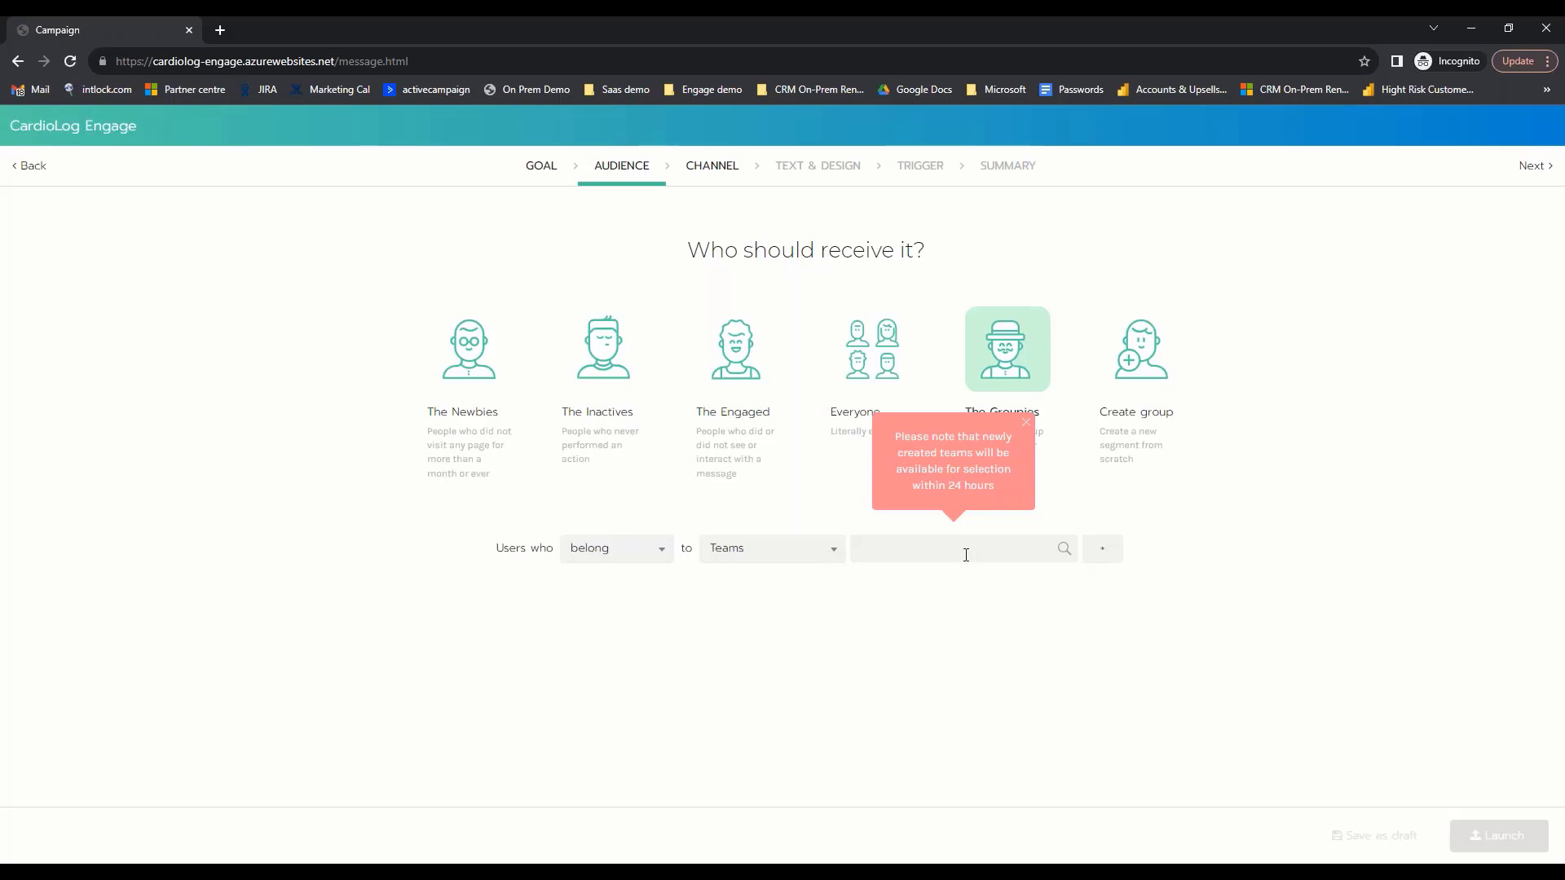
click(1029, 426)
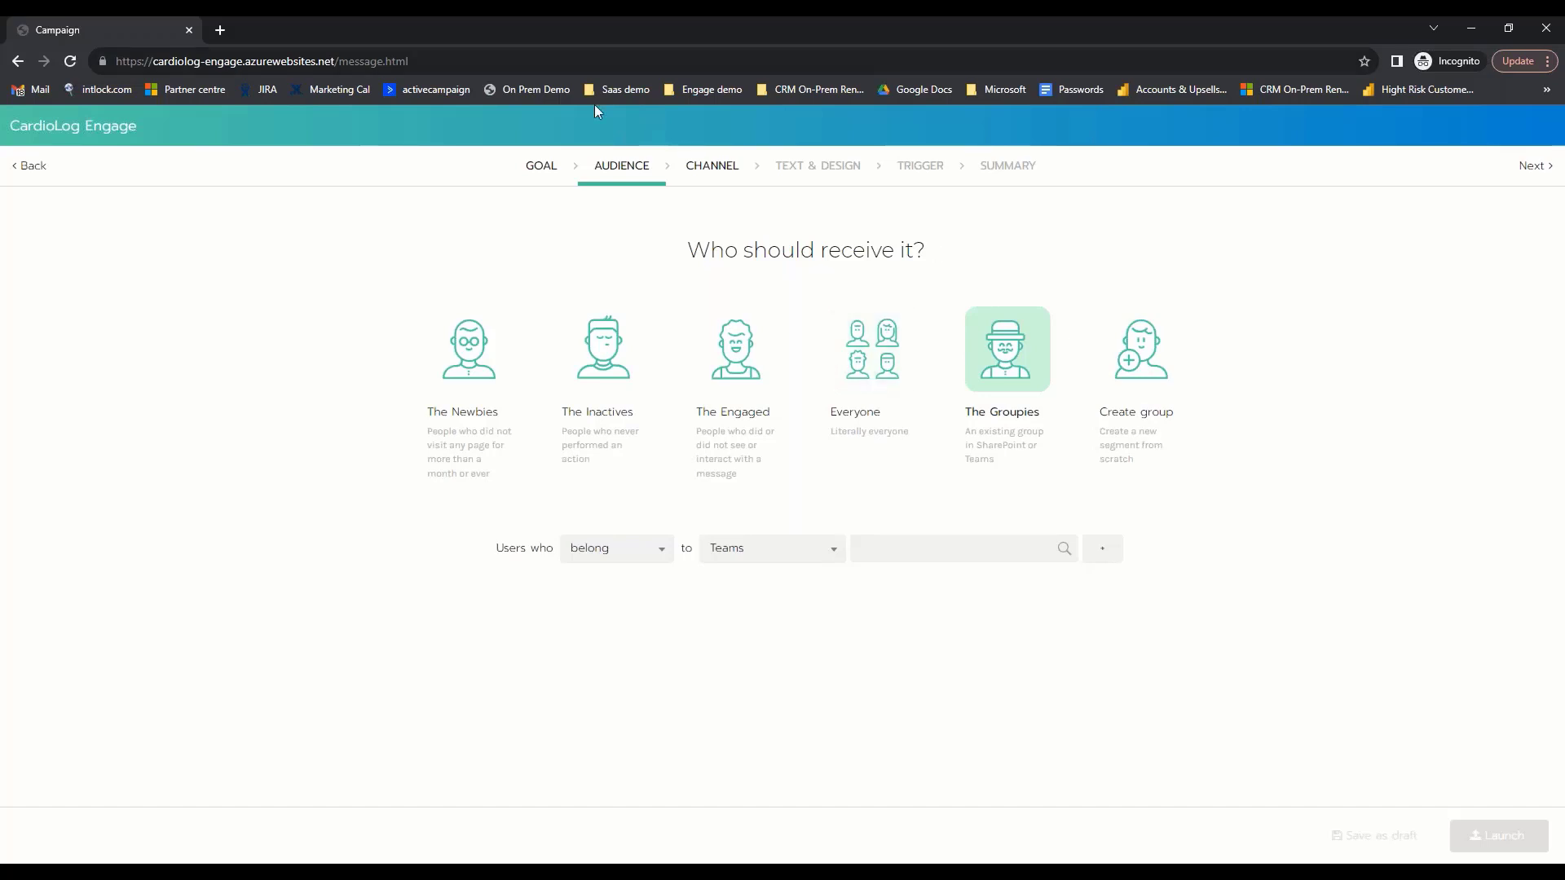
- Preview the Text message, In-app message header and footer, and Email channels, and pick Collaboration Tools with Teams as the campaign channel
click(725, 173)
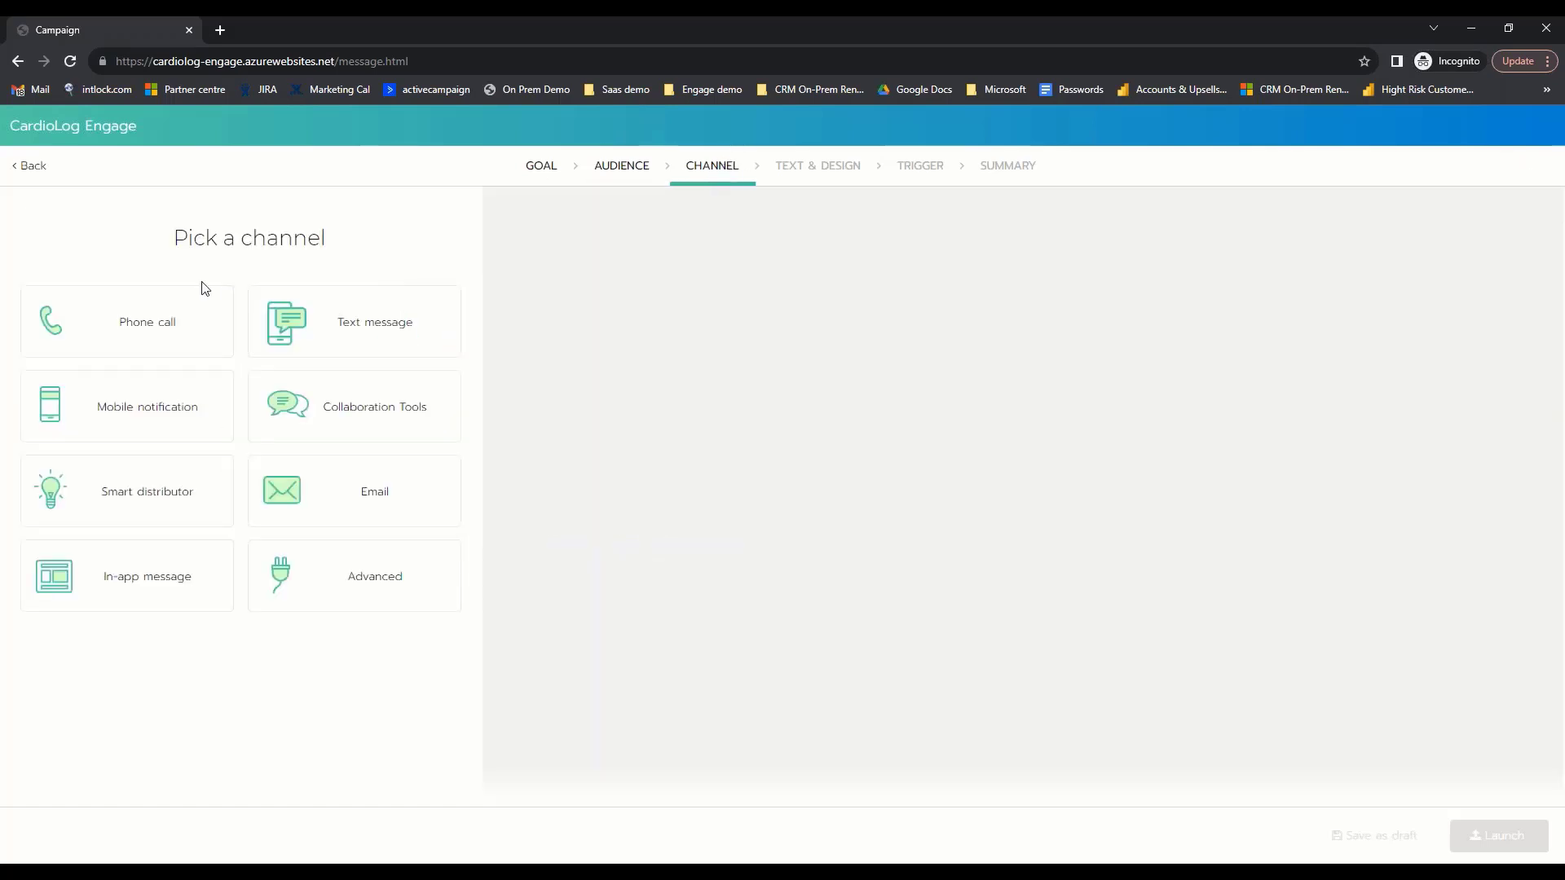
click(390, 328)
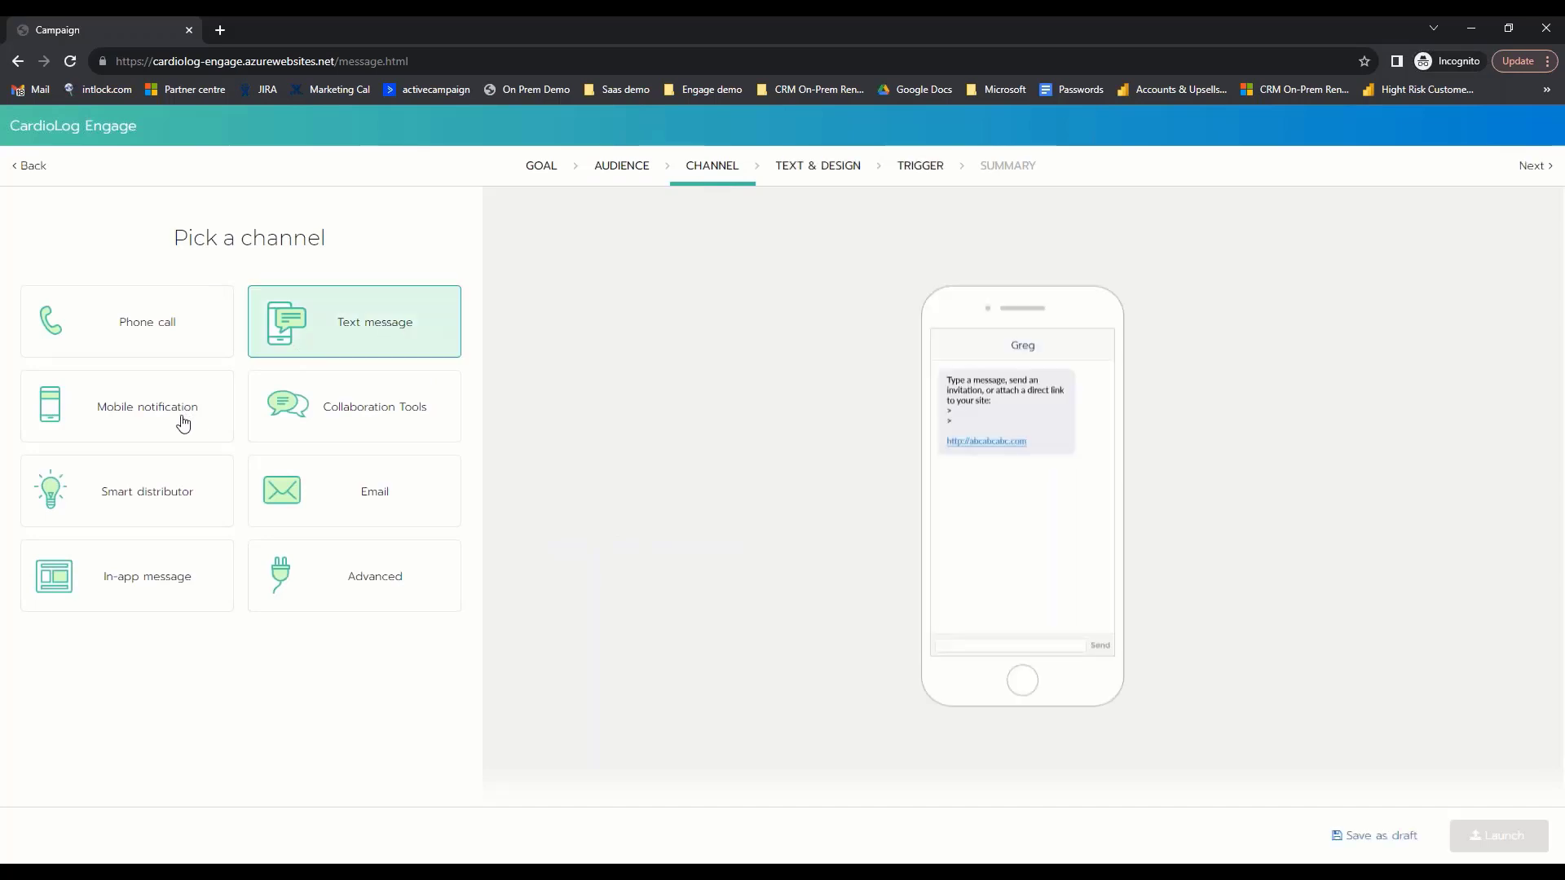
click(144, 571)
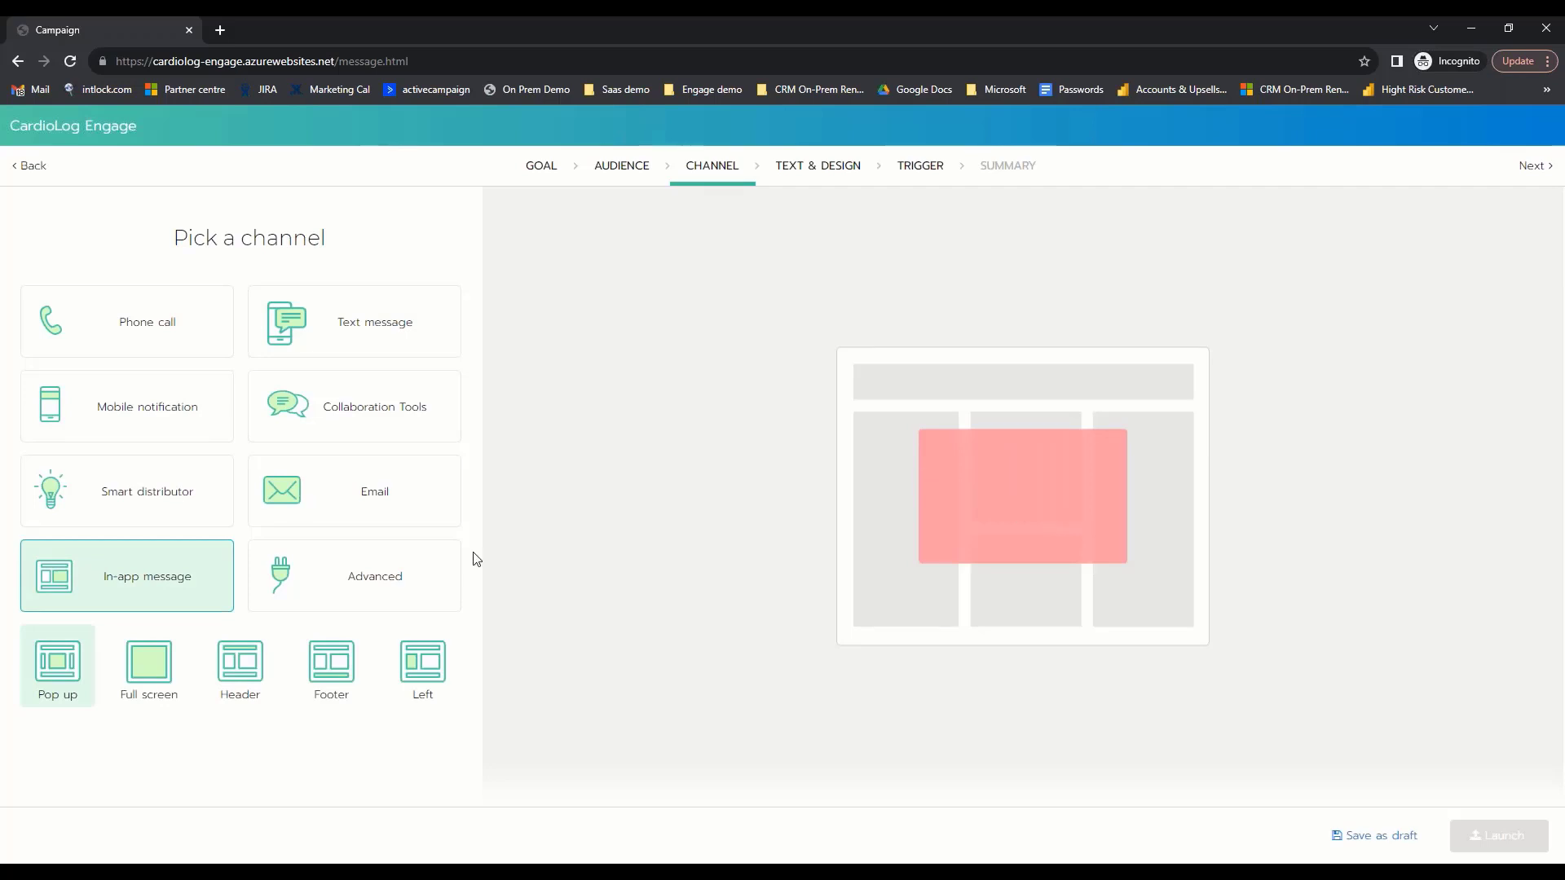
click(234, 666)
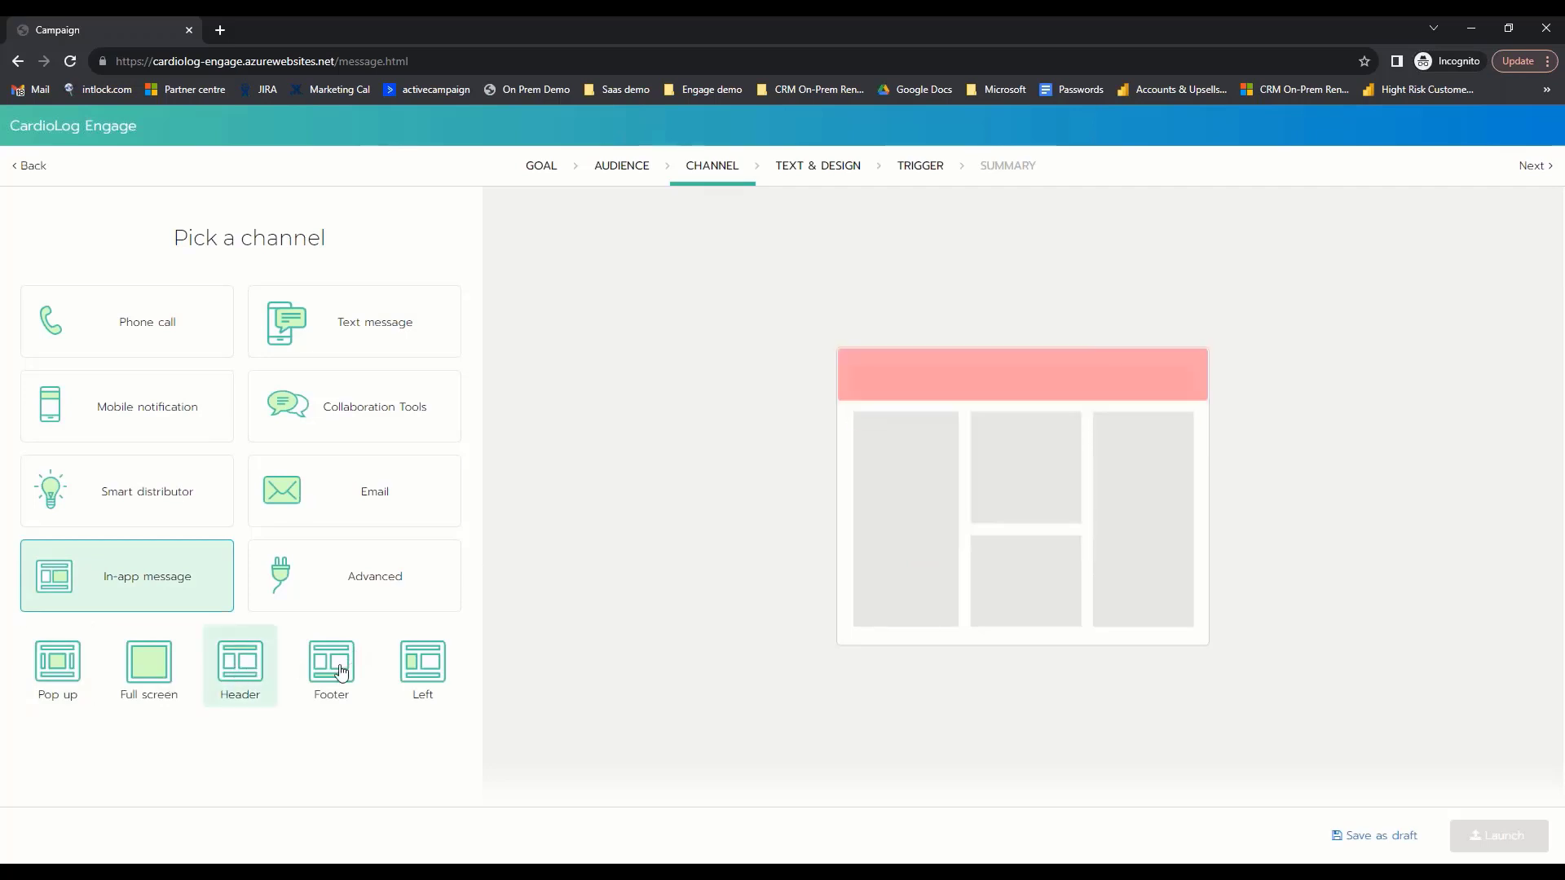
click(337, 670)
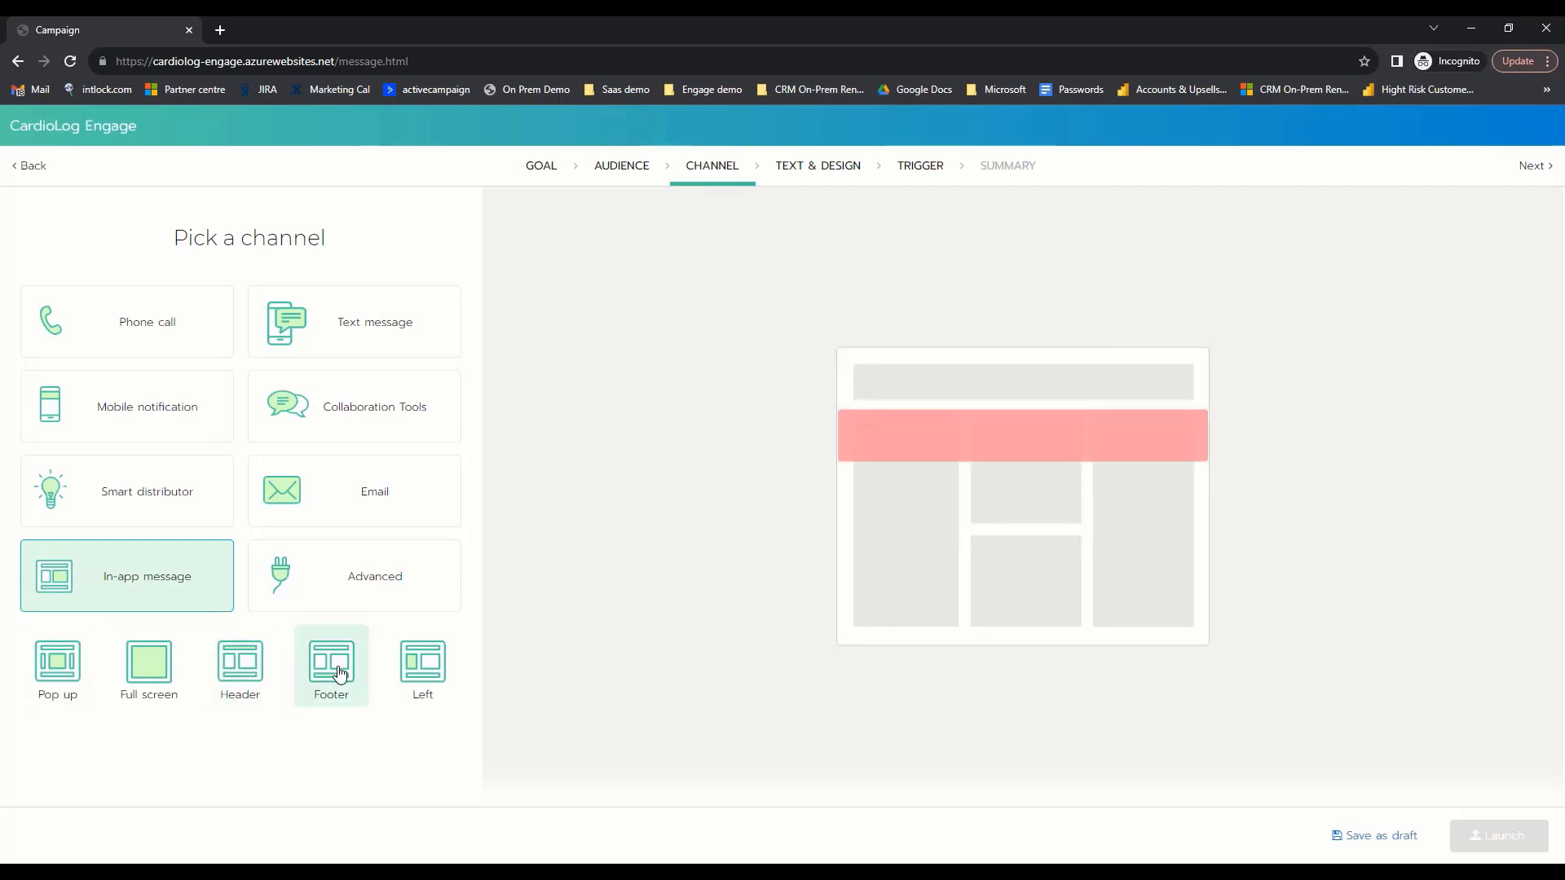
click(364, 488)
click(377, 413)
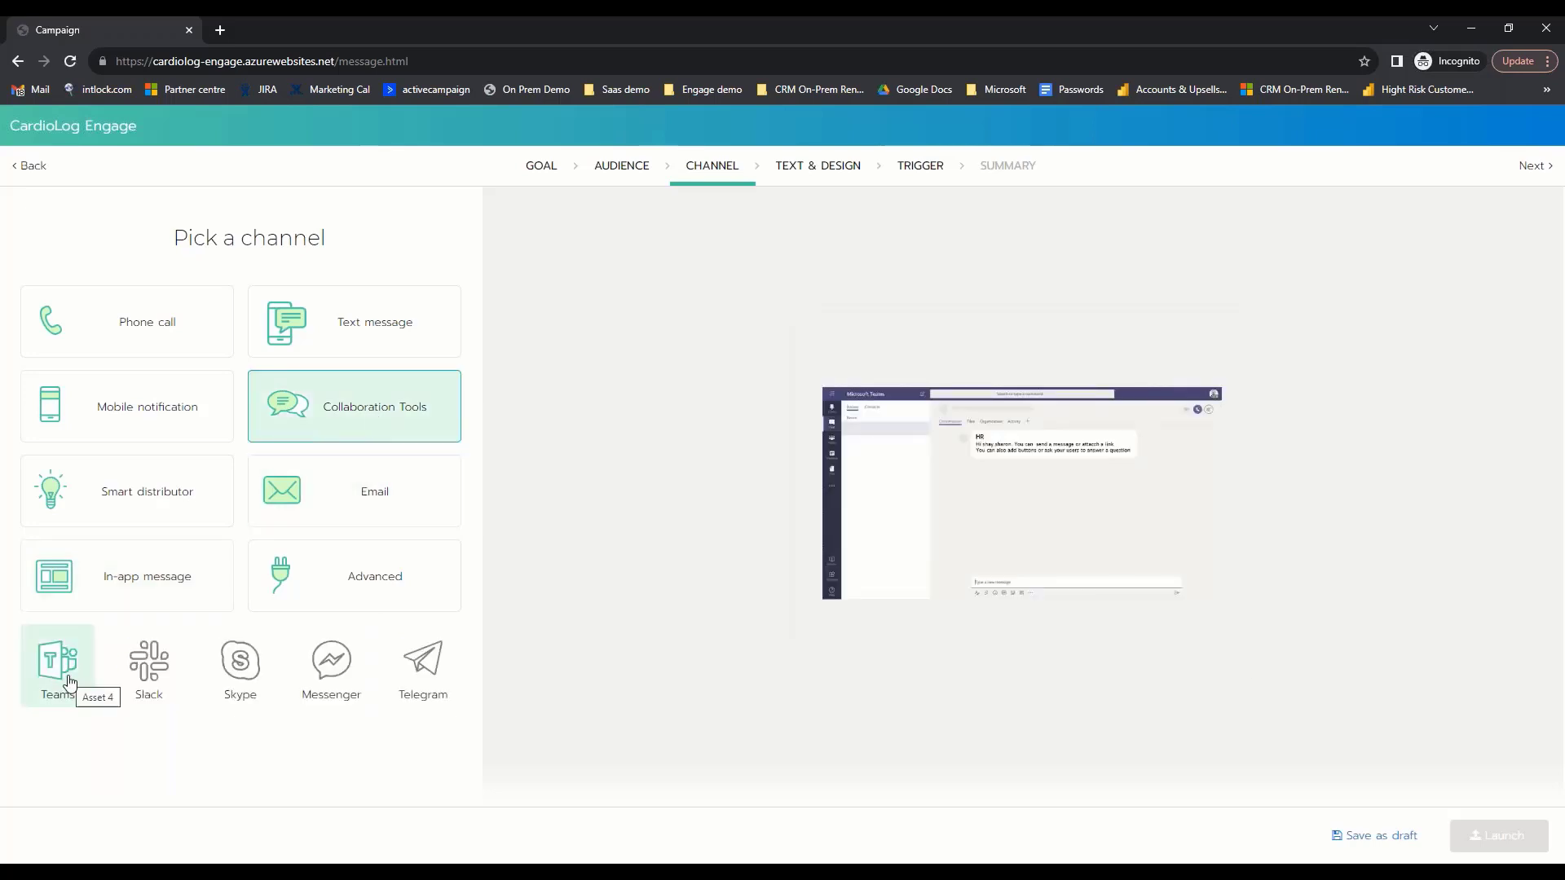
- Try an RSVP call to action on the chat message, set it to Confirm, and enter the message text "I have"
click(817, 166)
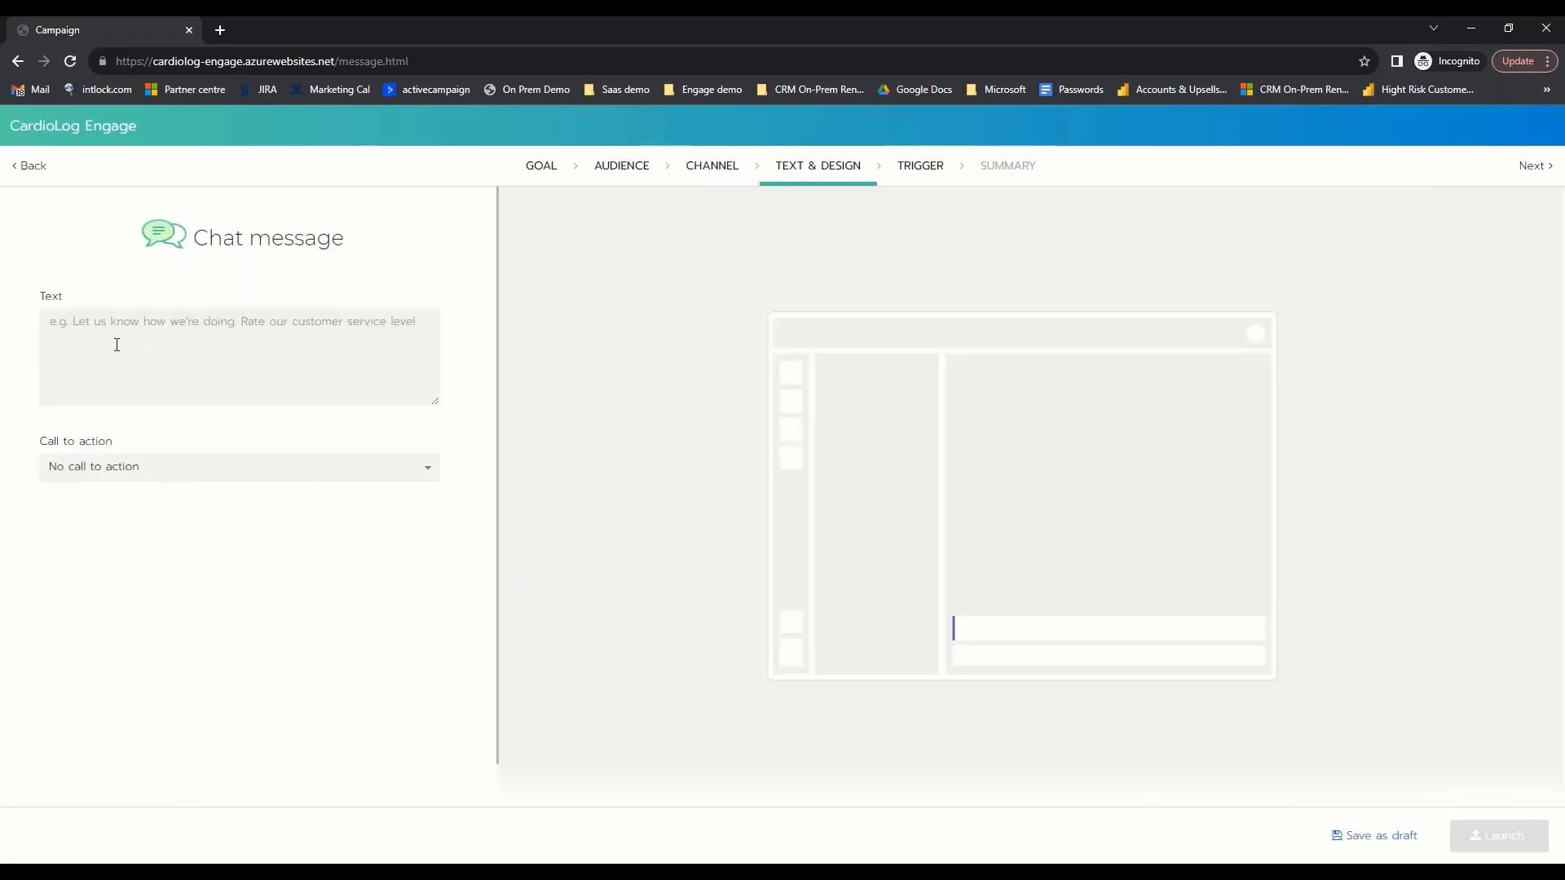
click(64, 331)
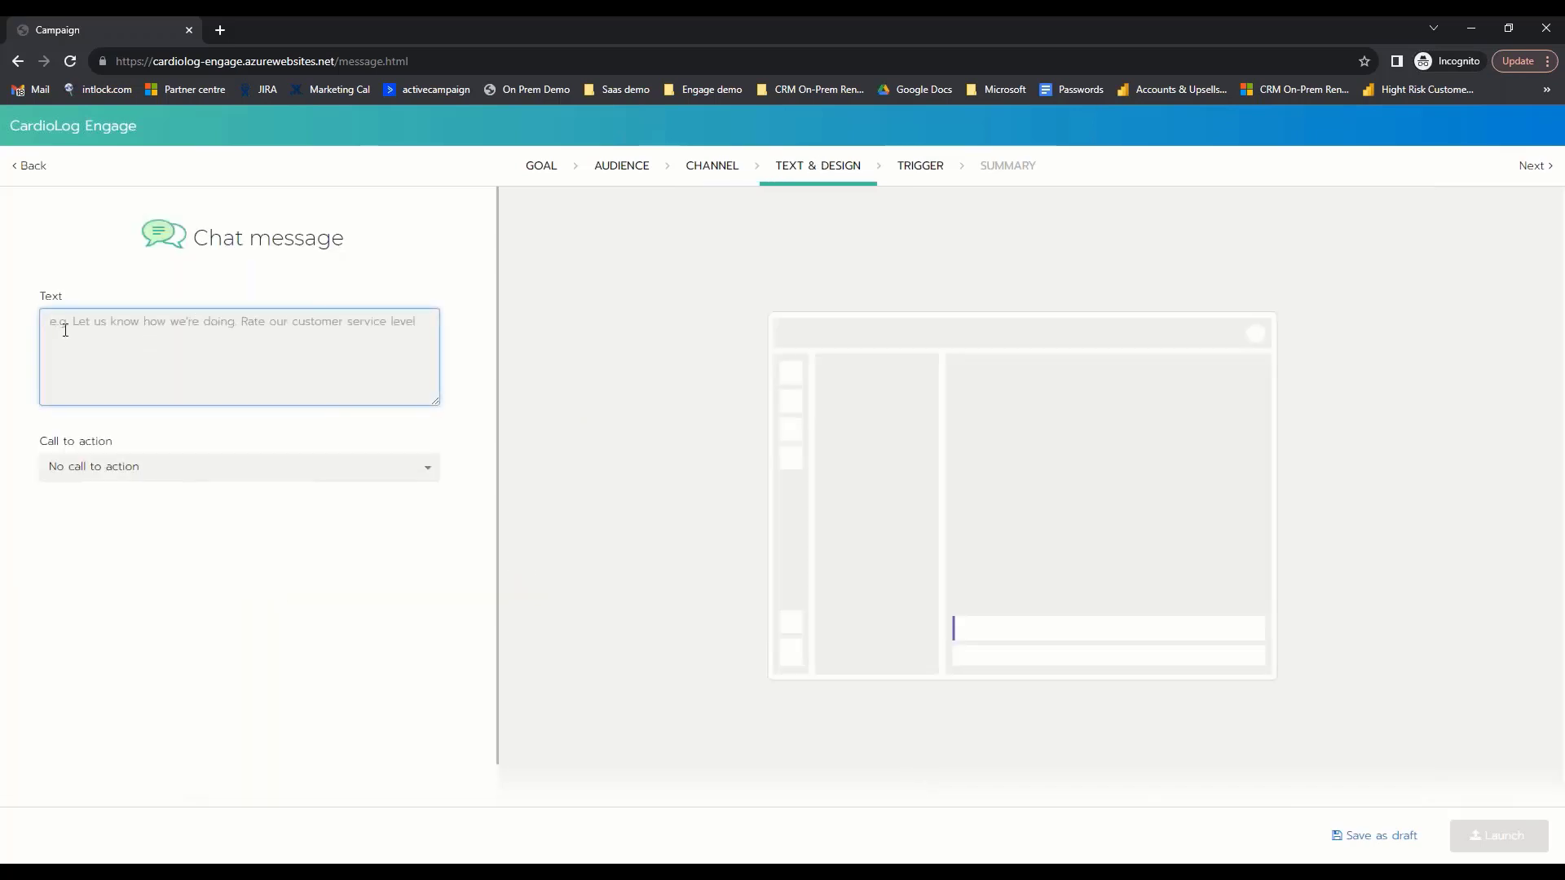
click(428, 473)
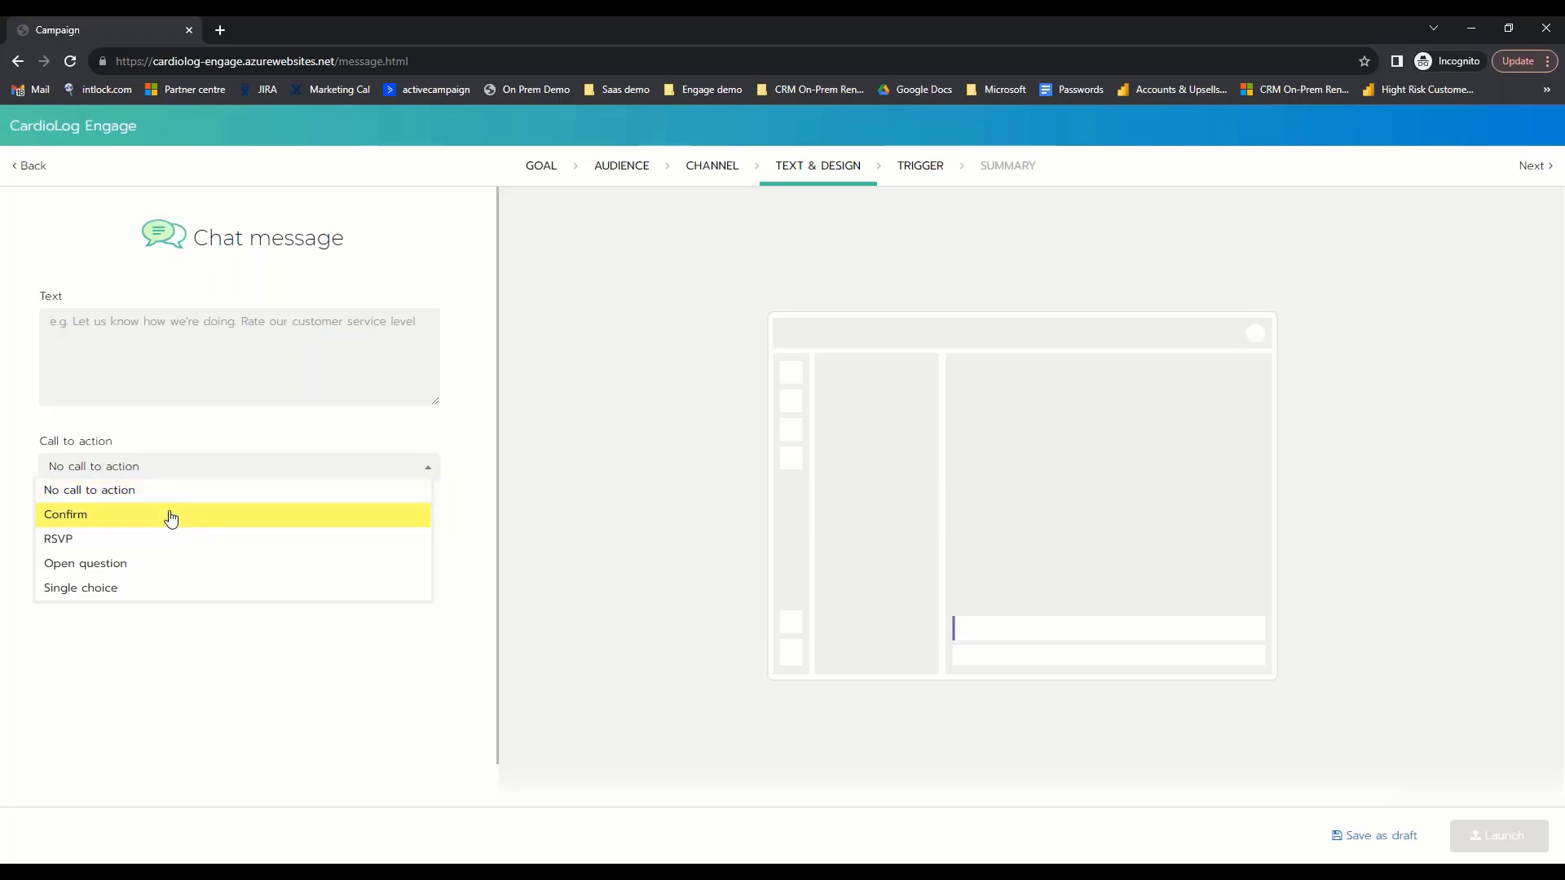
click(84, 541)
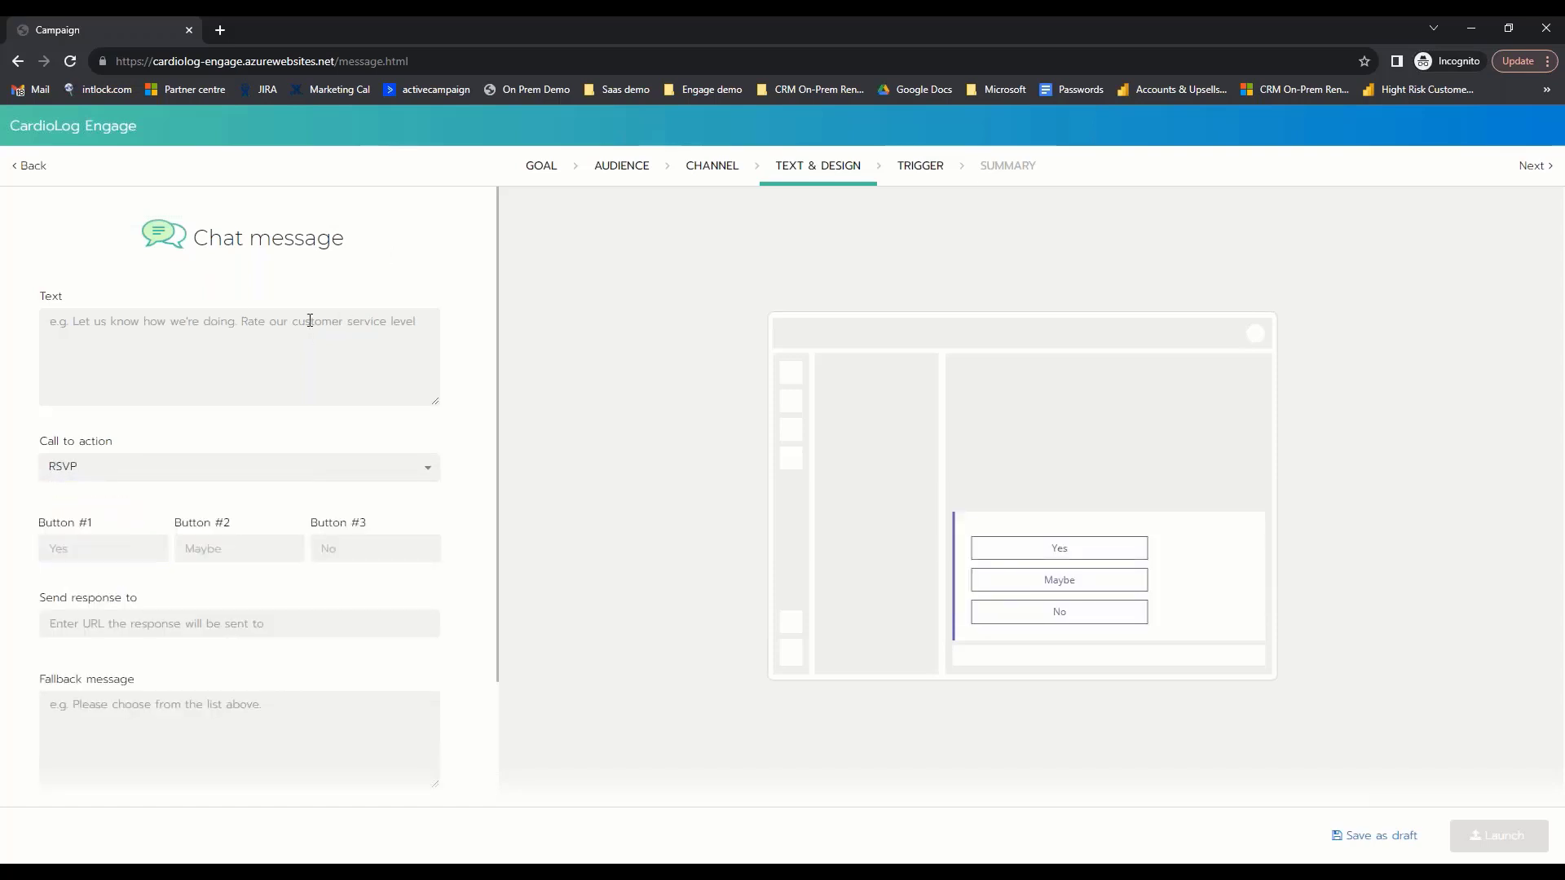
click(148, 326)
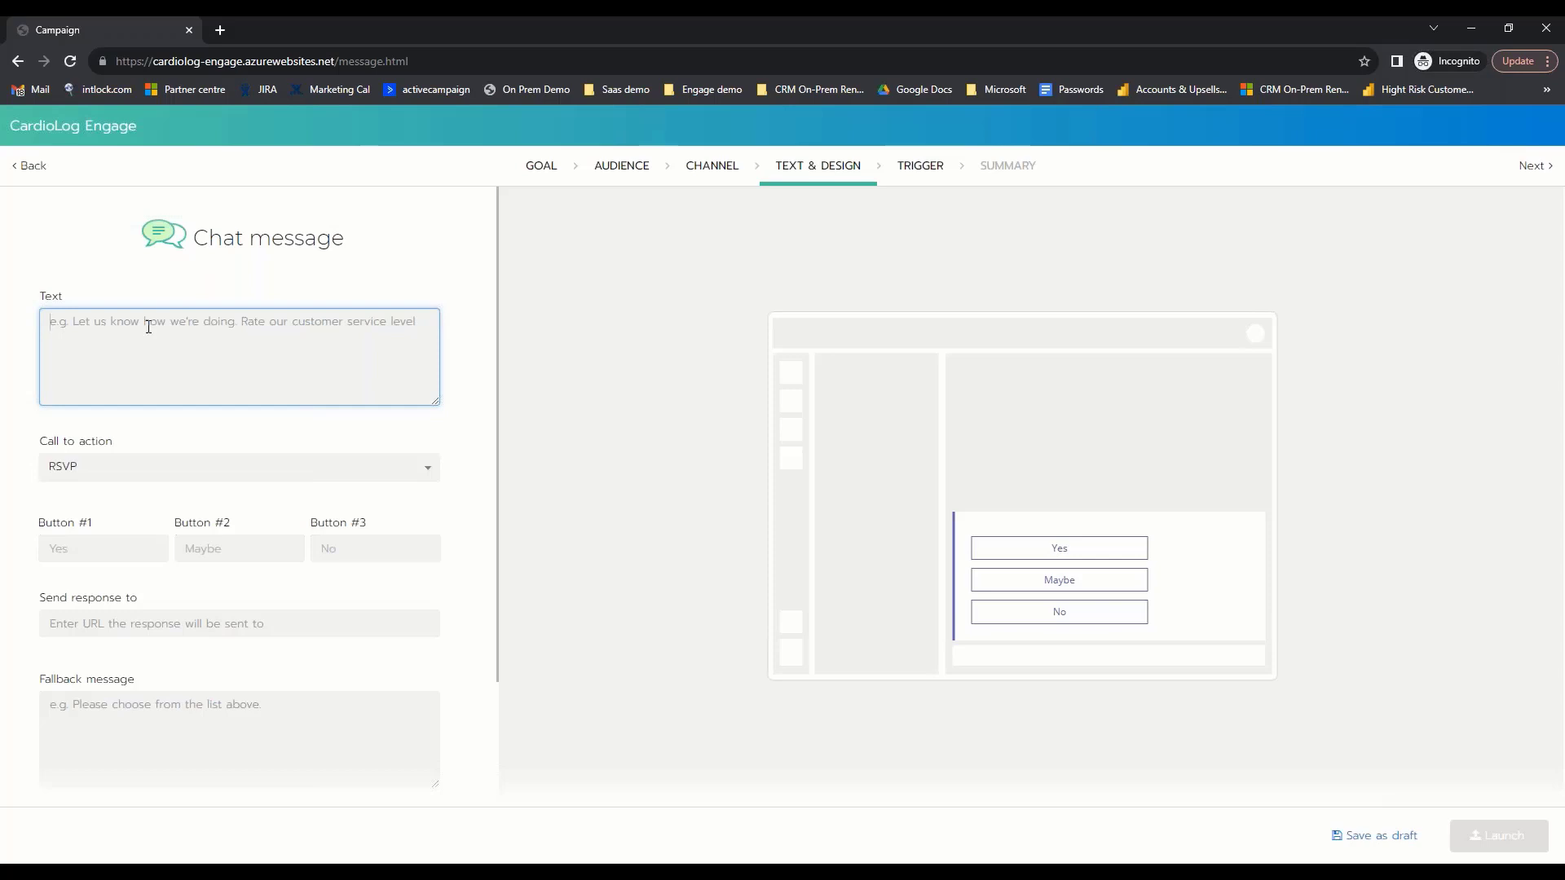
click(438, 467)
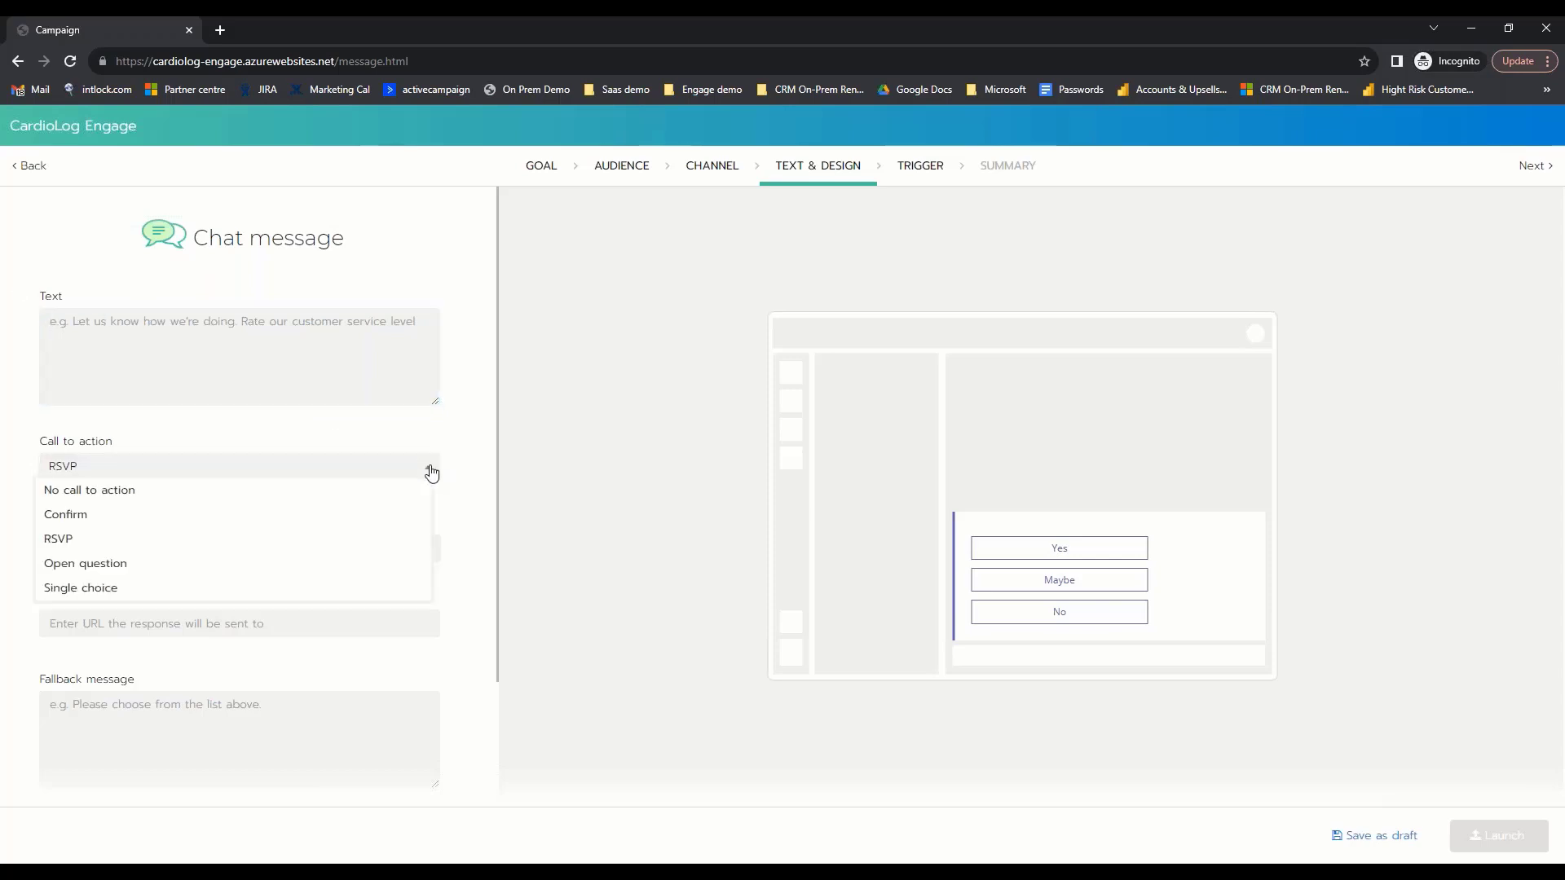
click(115, 517)
click(102, 325)
text(I have)
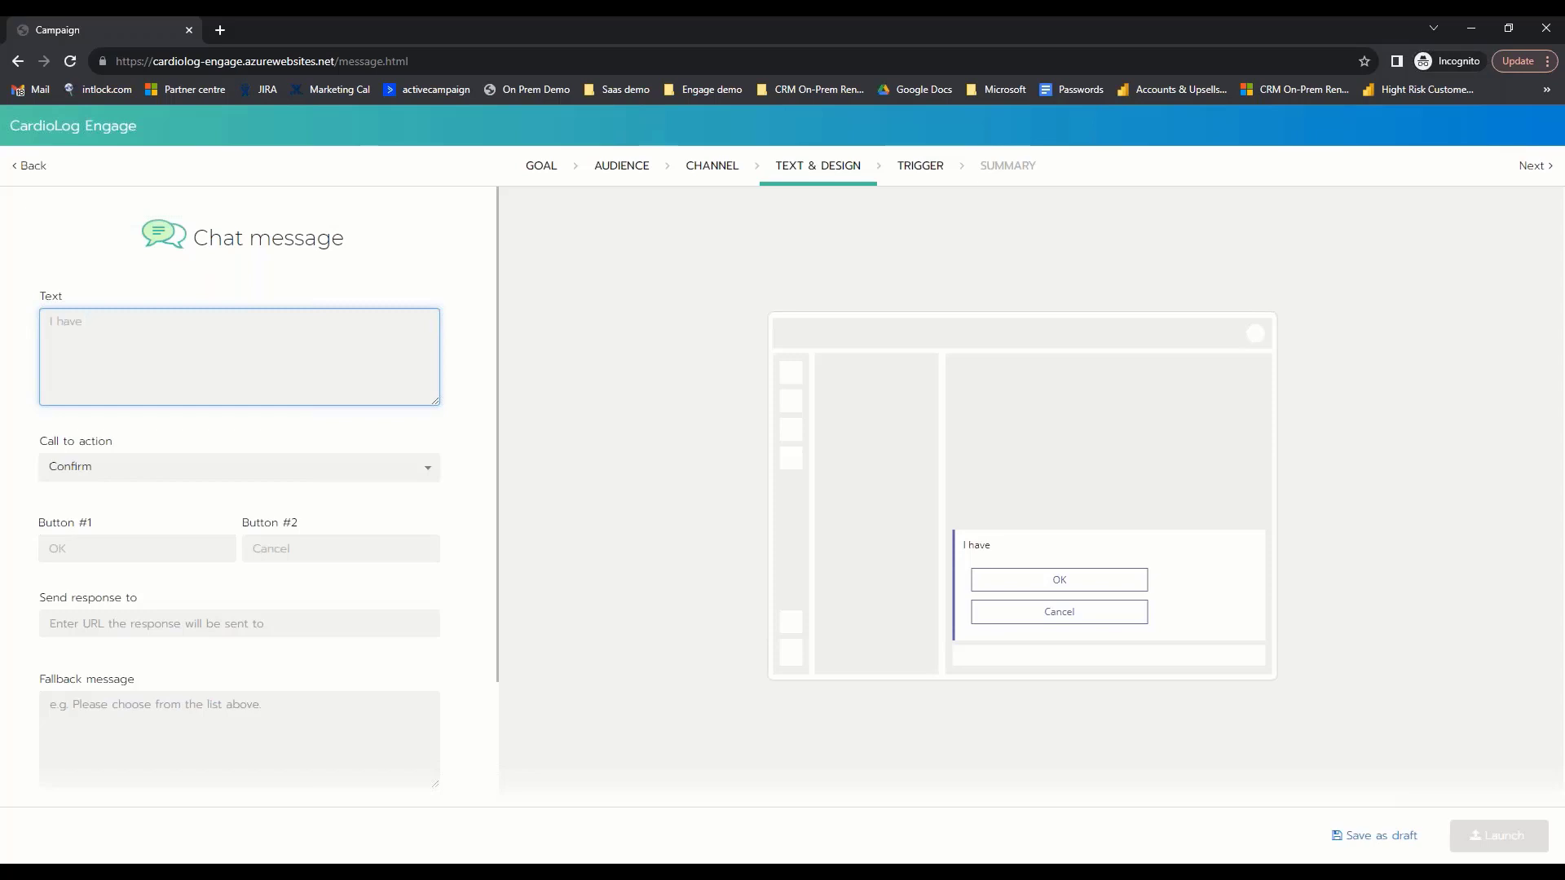
- Review the Scheduled and Triggered send options, including the trigger events, and set the campaign to send Immediately
click(920, 167)
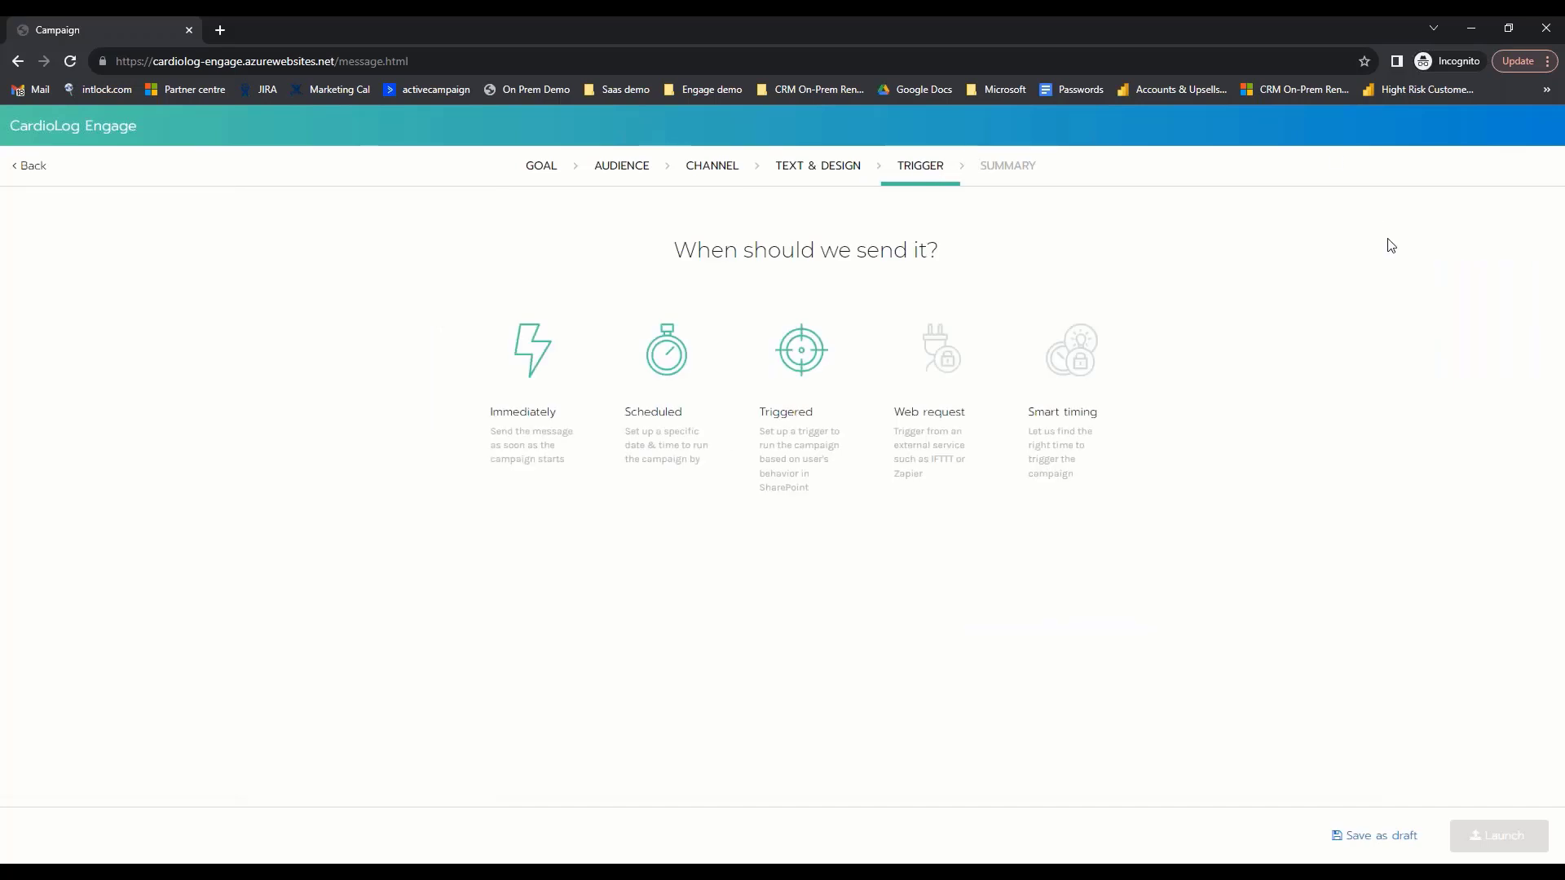
click(534, 448)
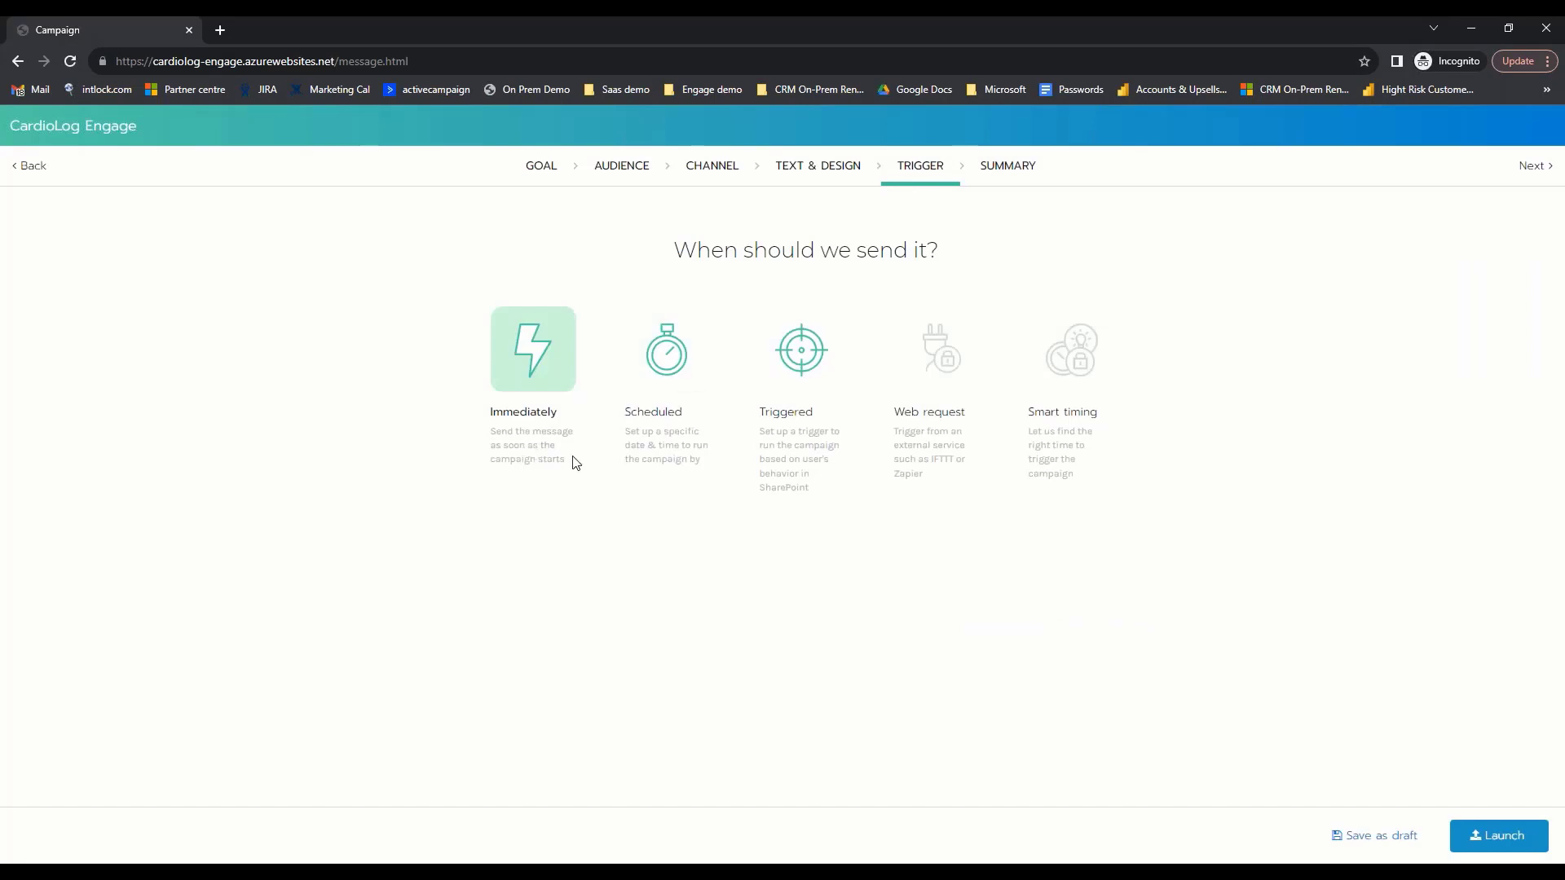
click(661, 440)
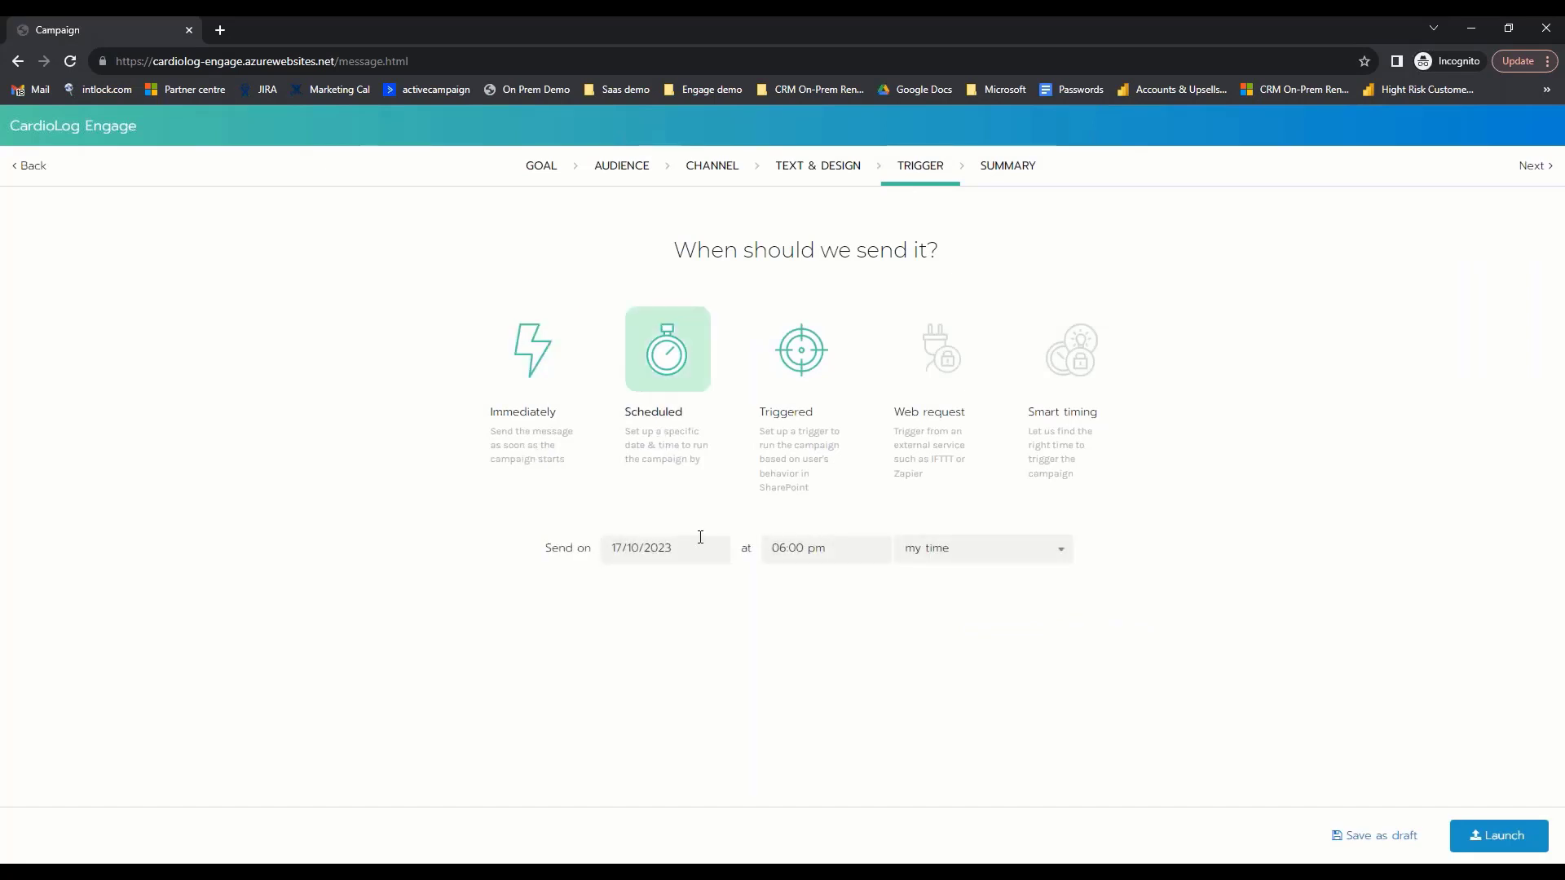
click(805, 432)
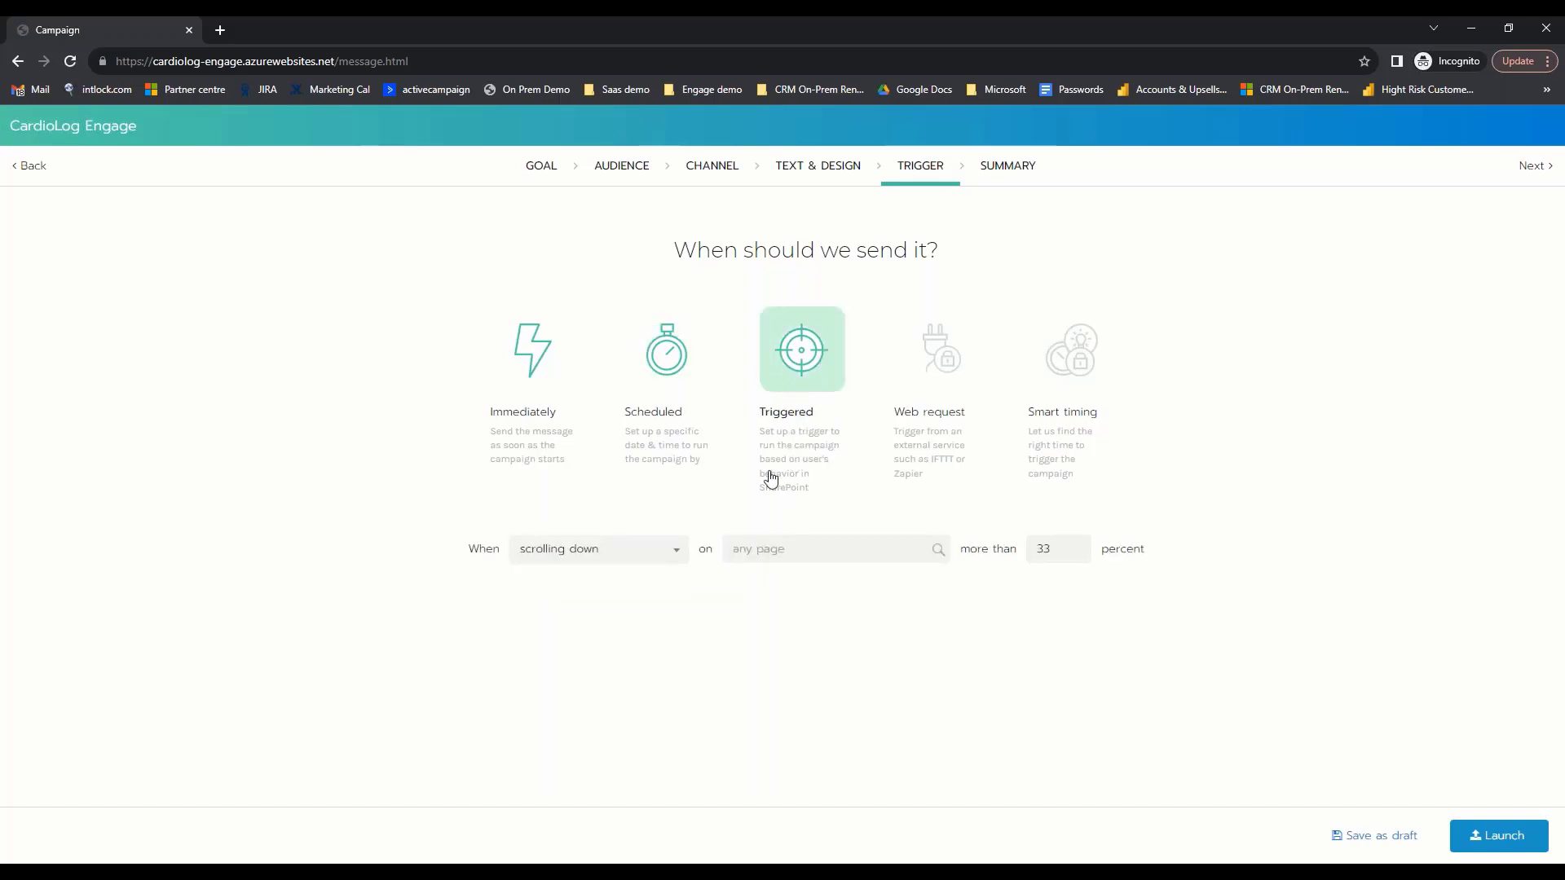
click(676, 561)
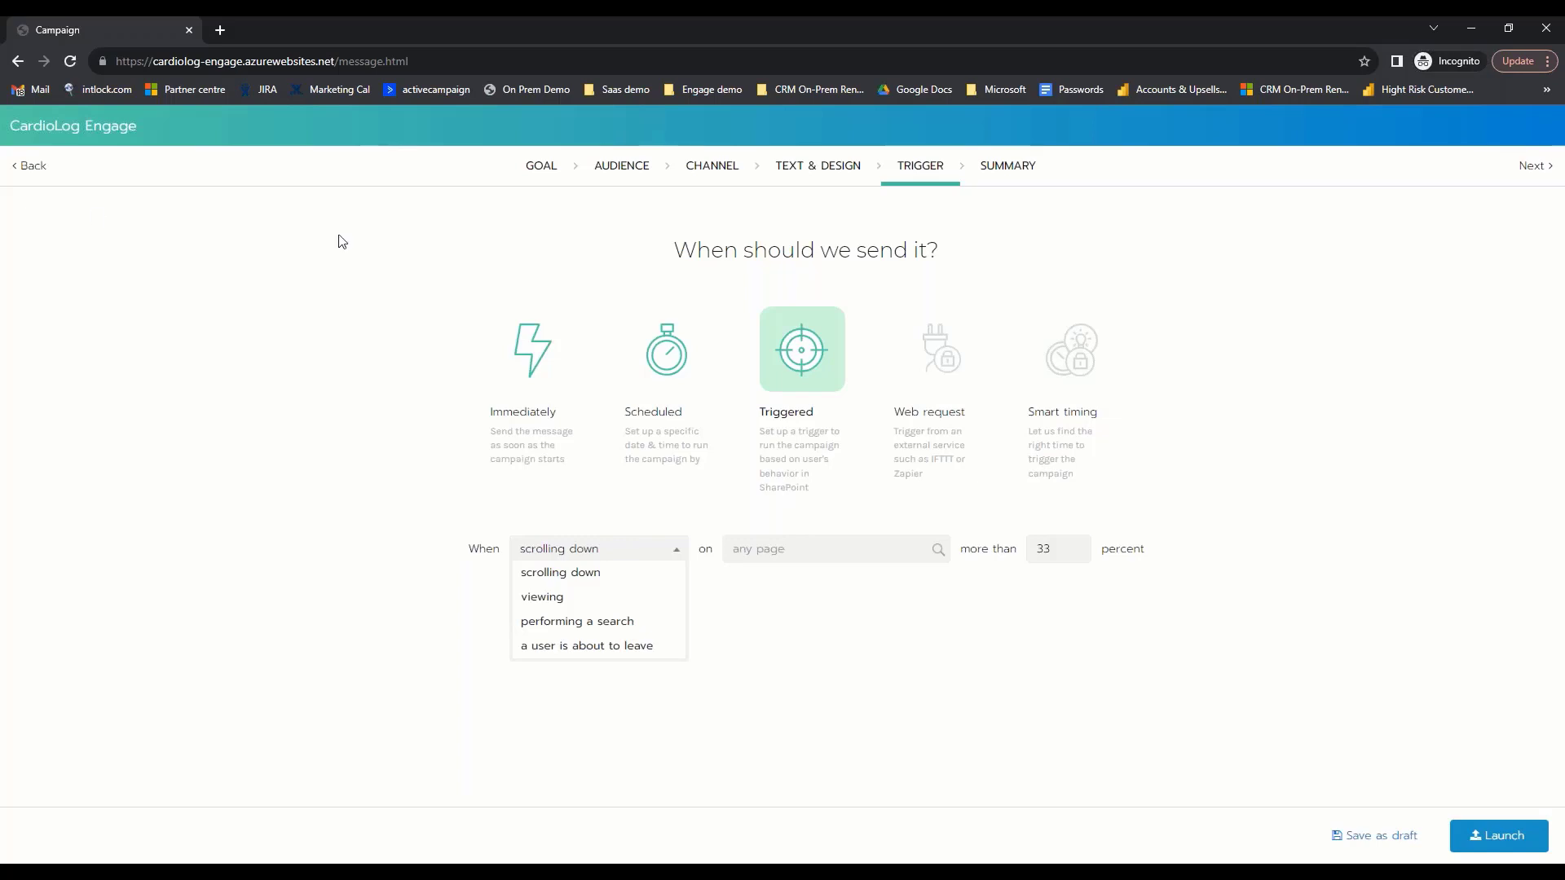
click(522, 453)
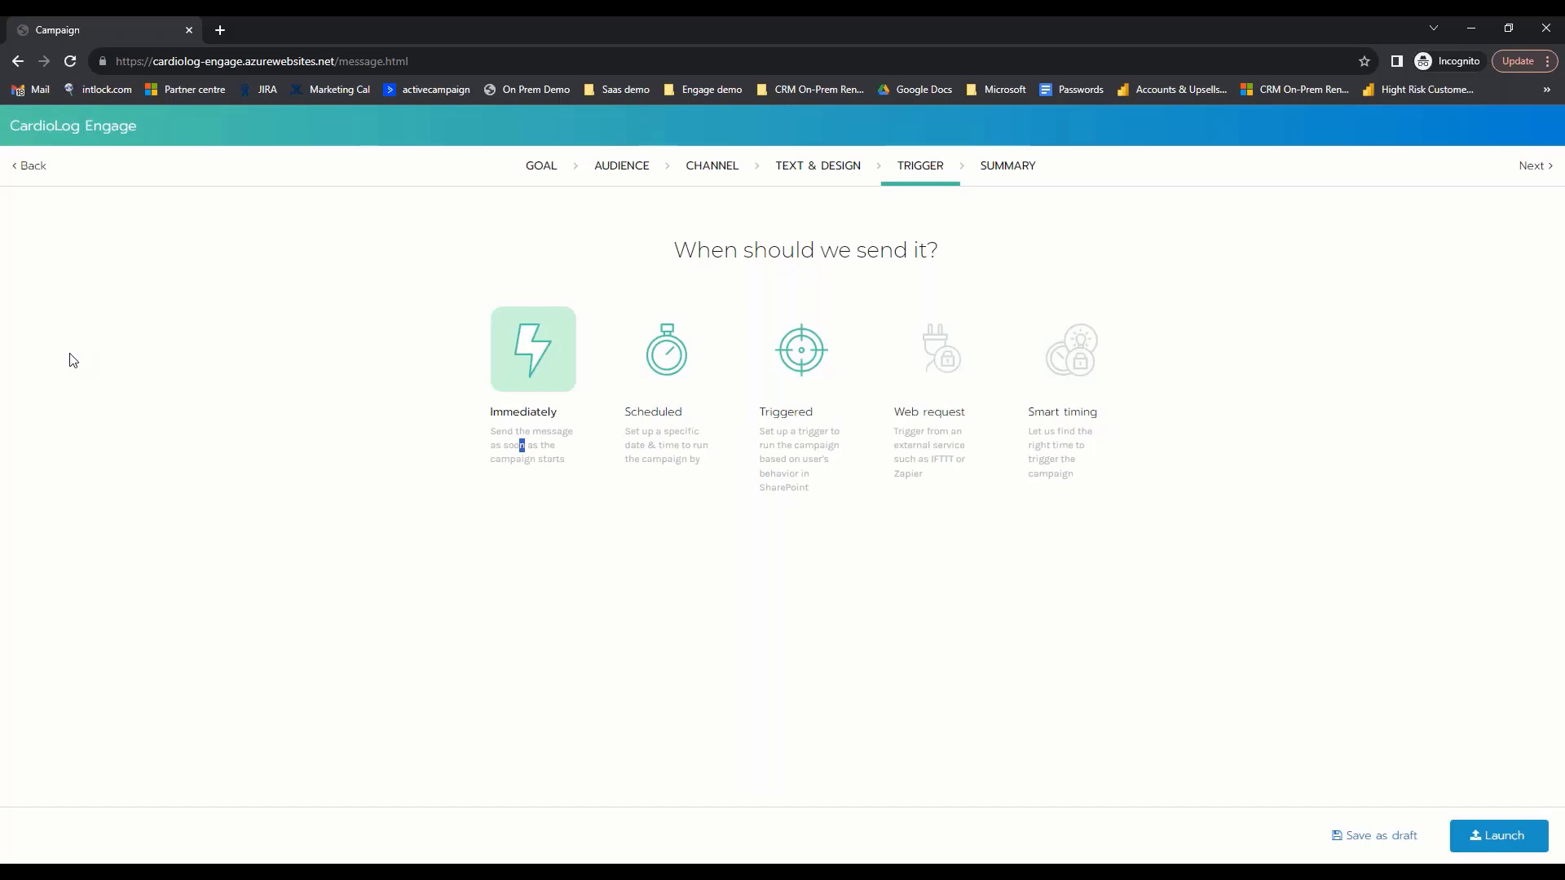
click(556, 349)
key(alt+Tab)
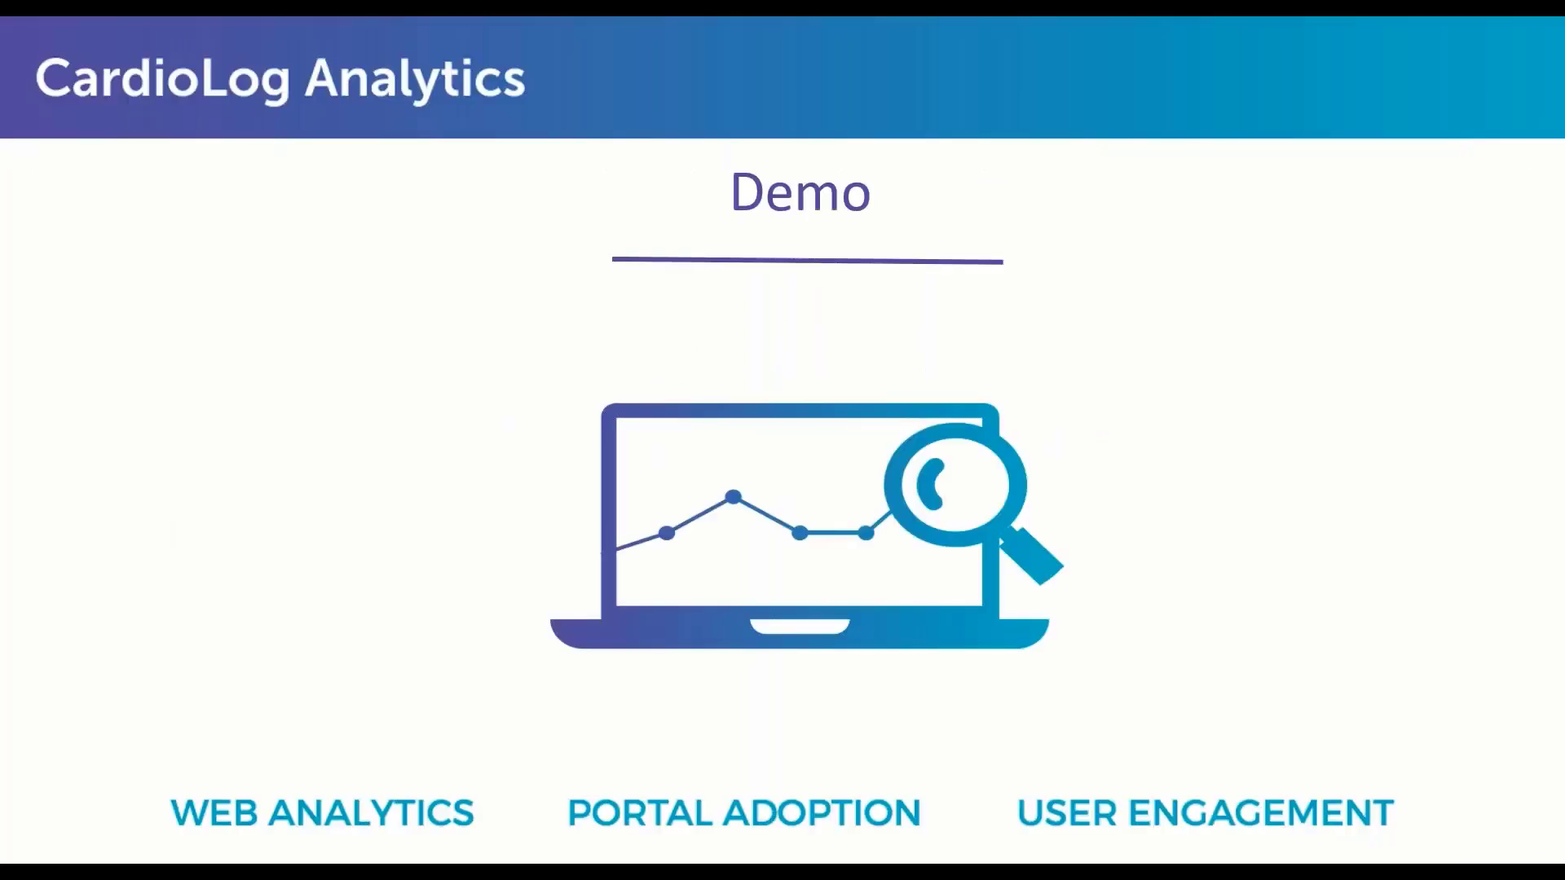
key(Right)
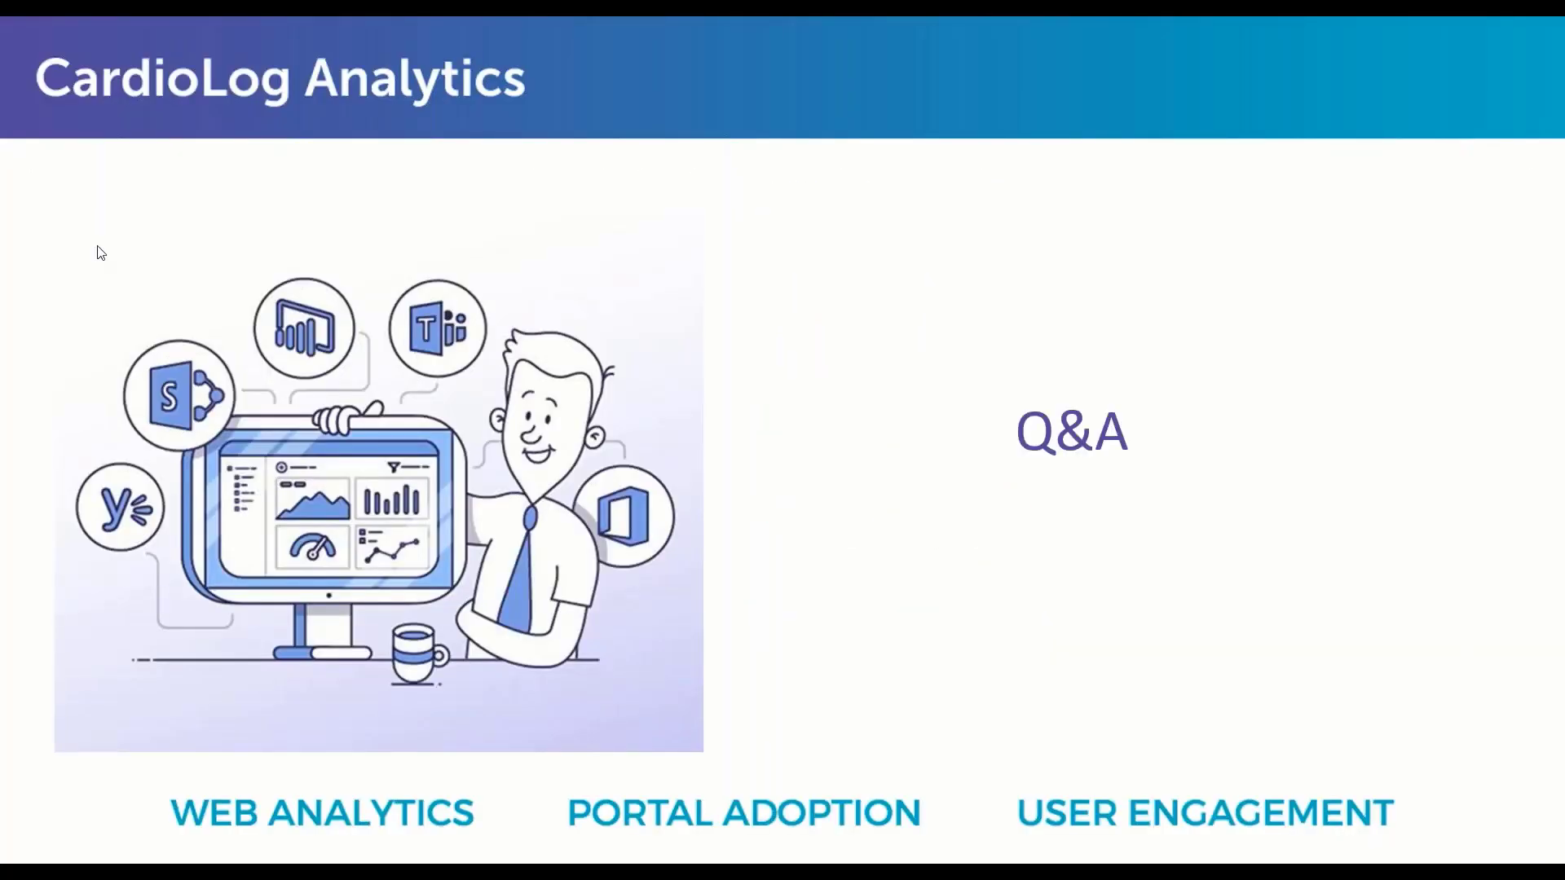